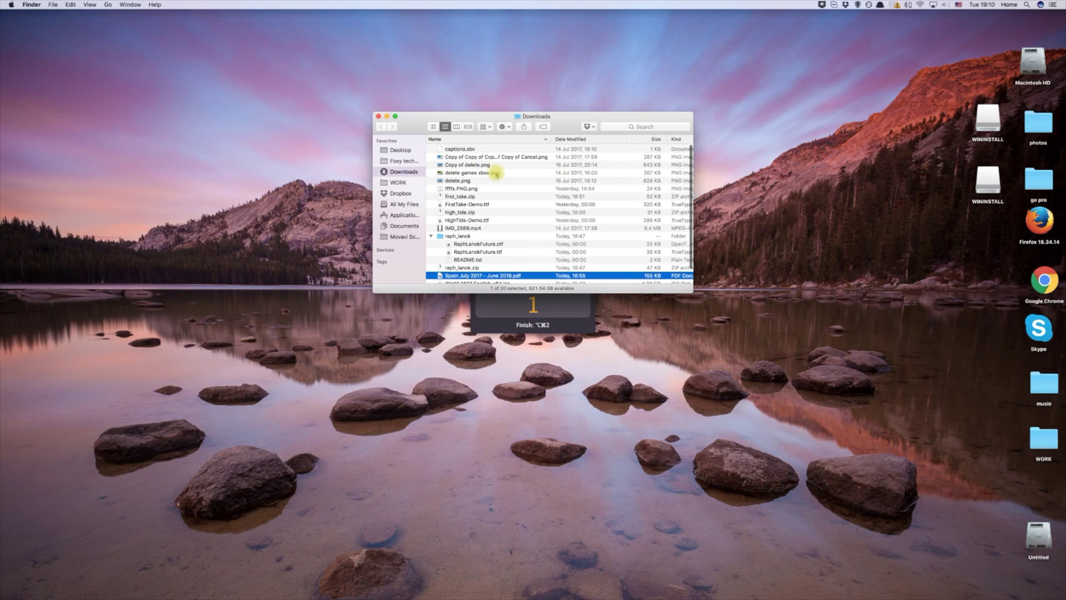
# - Sort Downloads by date modified, search for 'pdf' and open am820crl_manual.pdf in Preview
pyautogui.click(579, 139)
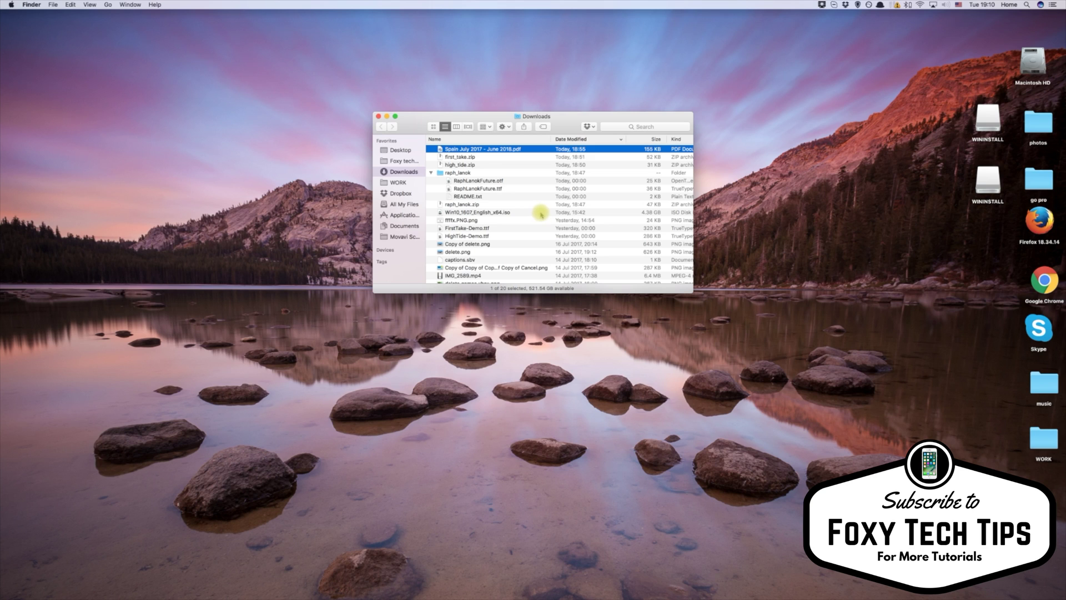
pyautogui.click(649, 127)
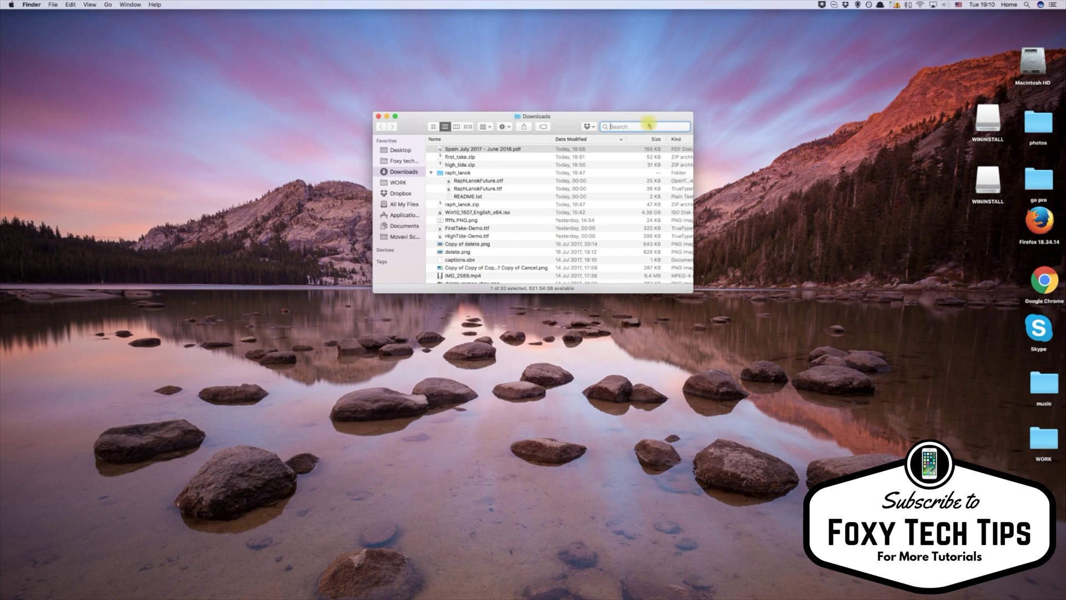
pyautogui.write('pdf')
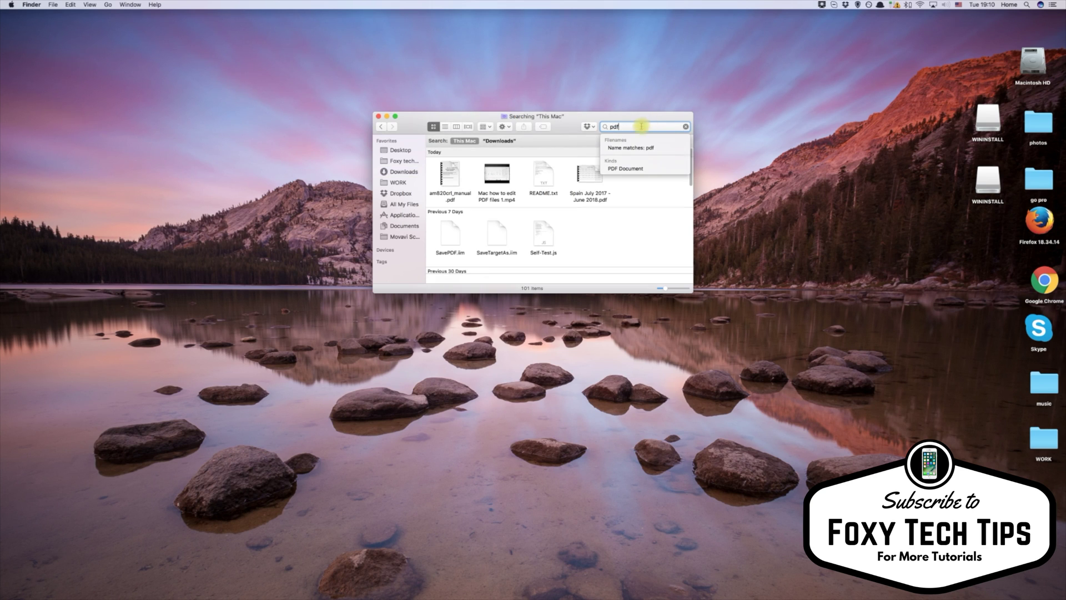
pyautogui.click(547, 205)
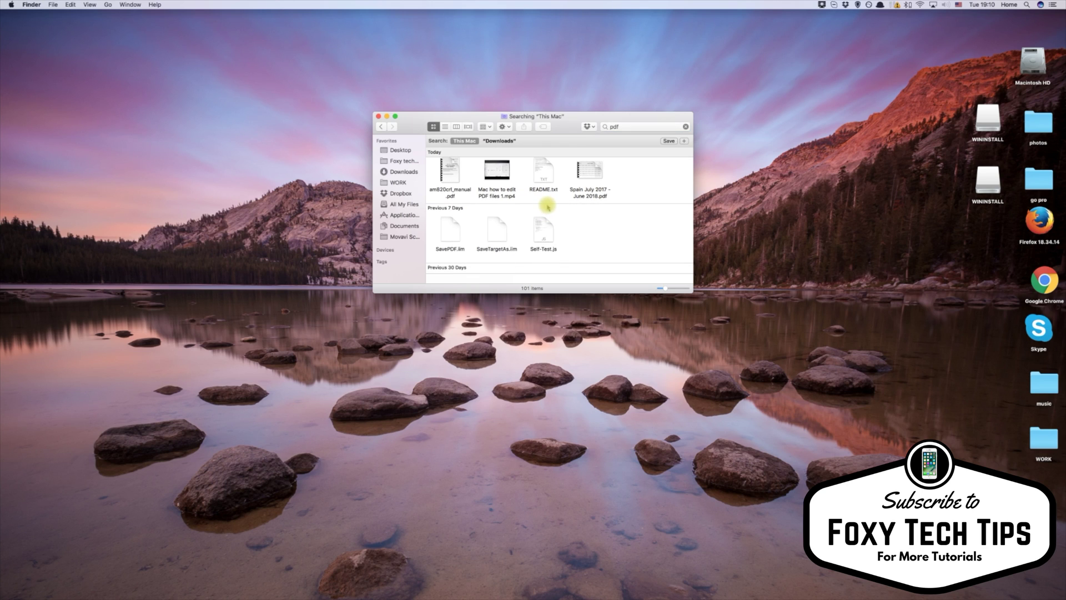
pyautogui.click(449, 166)
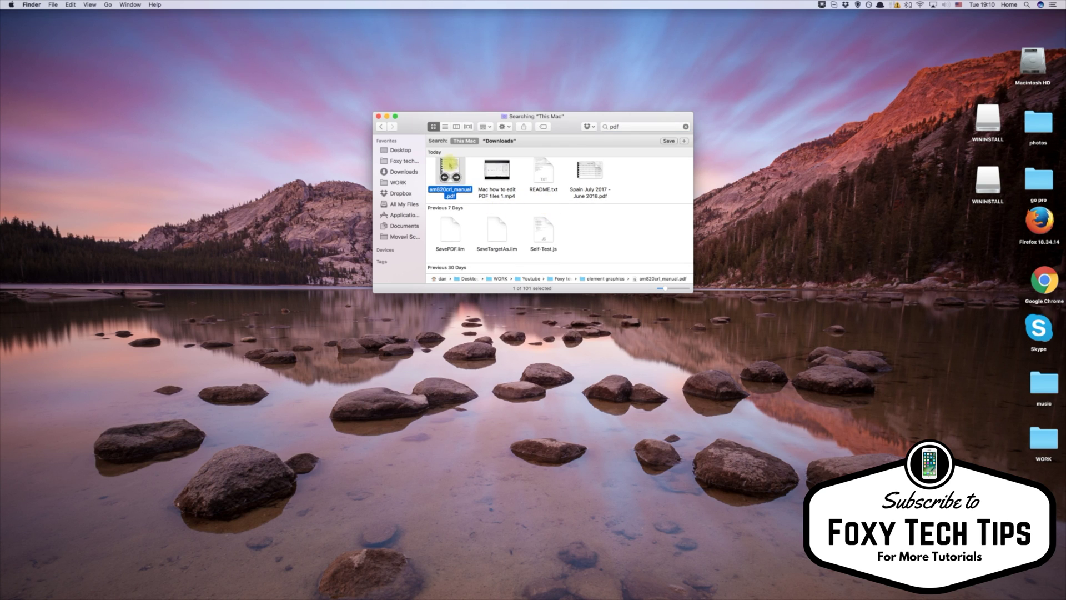
pyautogui.doubleClick(450, 165)
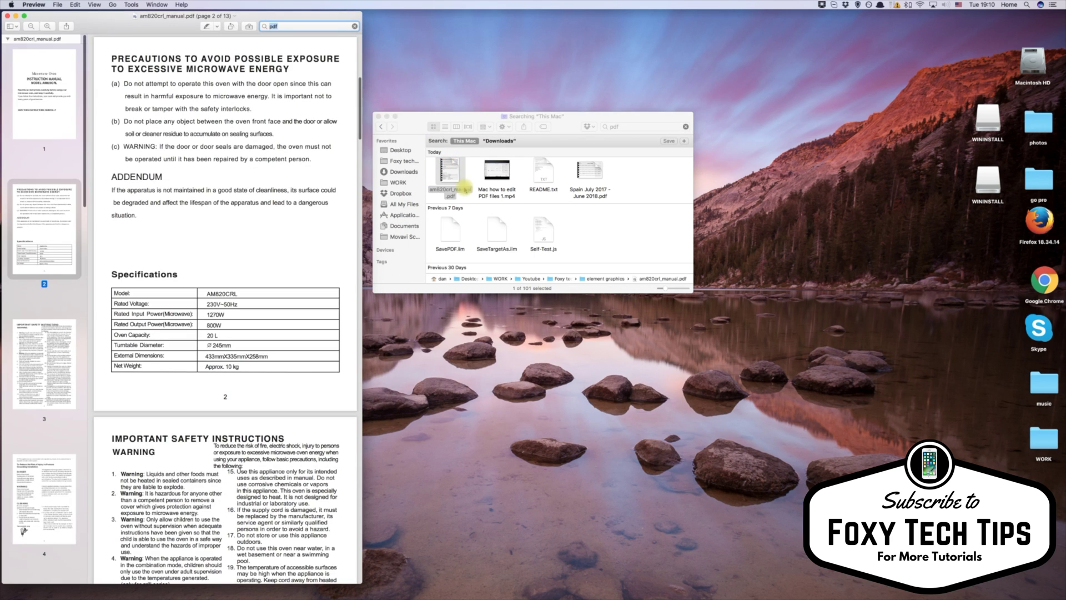
# - Close the Finder window and widen the manual's Preview window, bringing it to the front
pyautogui.click(386, 116)
pyautogui.moveTo(362, 148); pyautogui.dragTo(744, 148)
pyautogui.scroll(20, 478, 171)
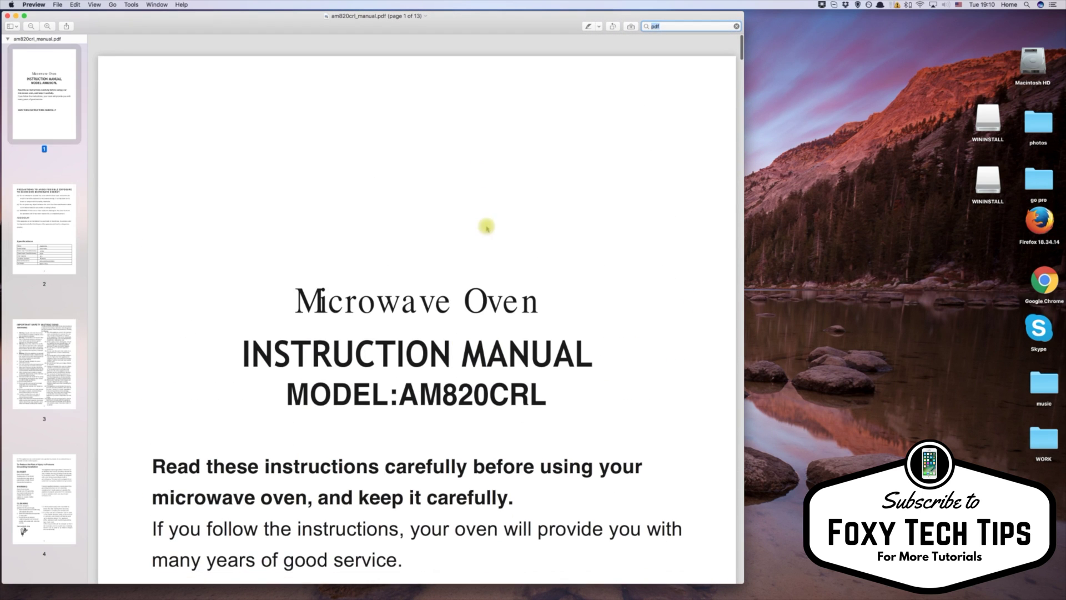
pyautogui.click(808, 577)
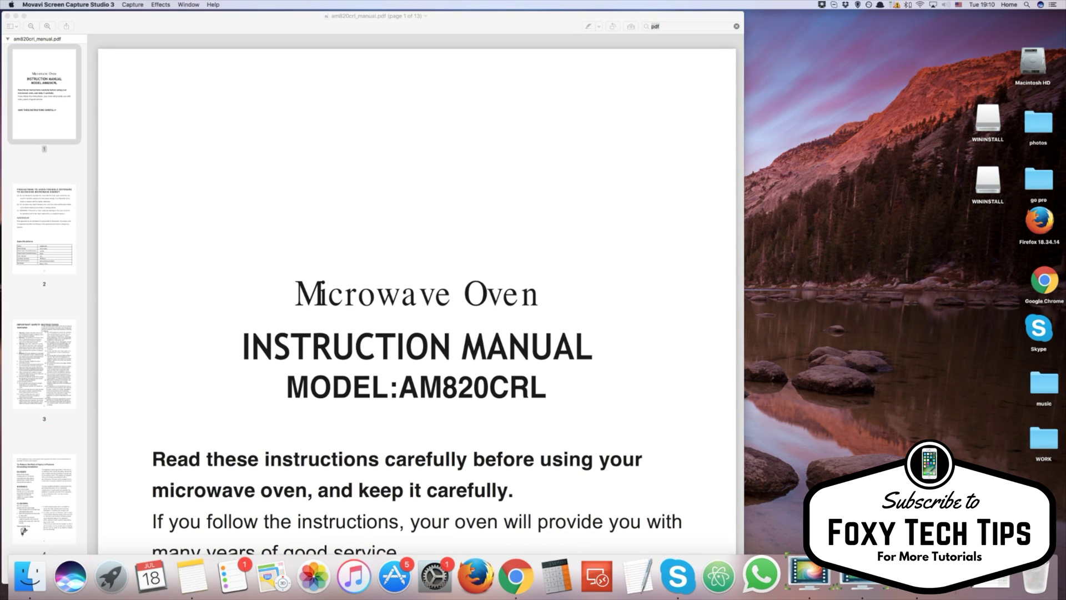
pyautogui.click(683, 405)
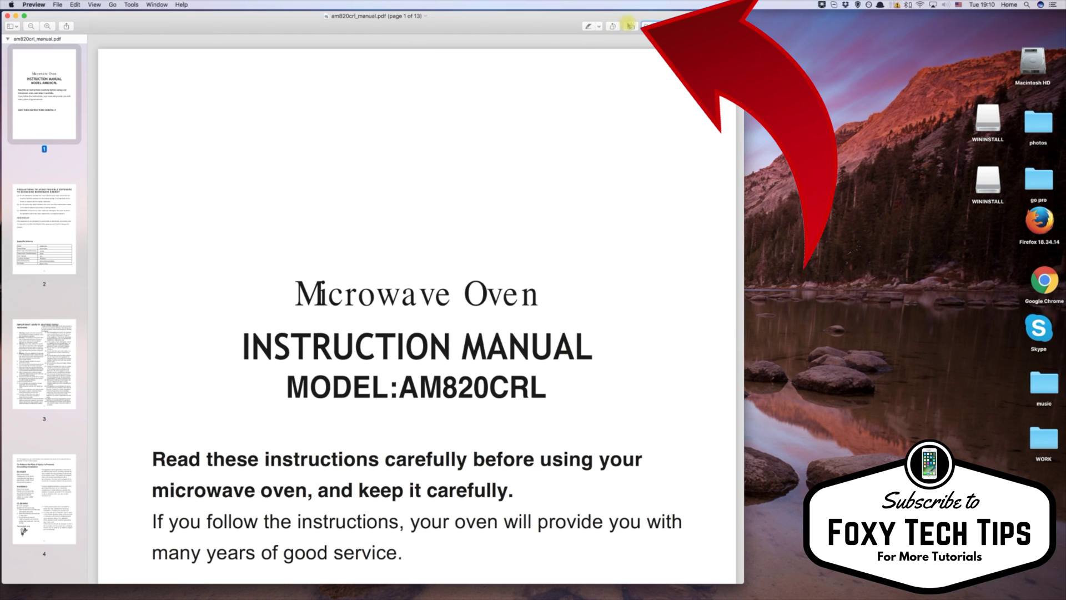
# - Show the Markup toolbar and scroll through the manual's title page
pyautogui.click(629, 26)
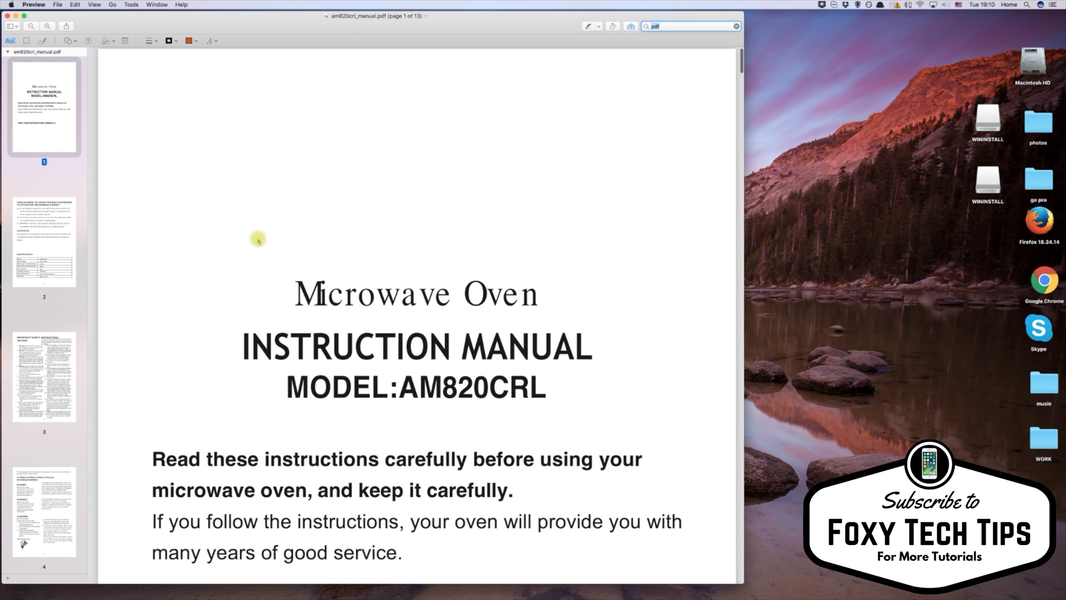
pyautogui.scroll(-2, 257, 239)
pyautogui.scroll(2, 255, 238)
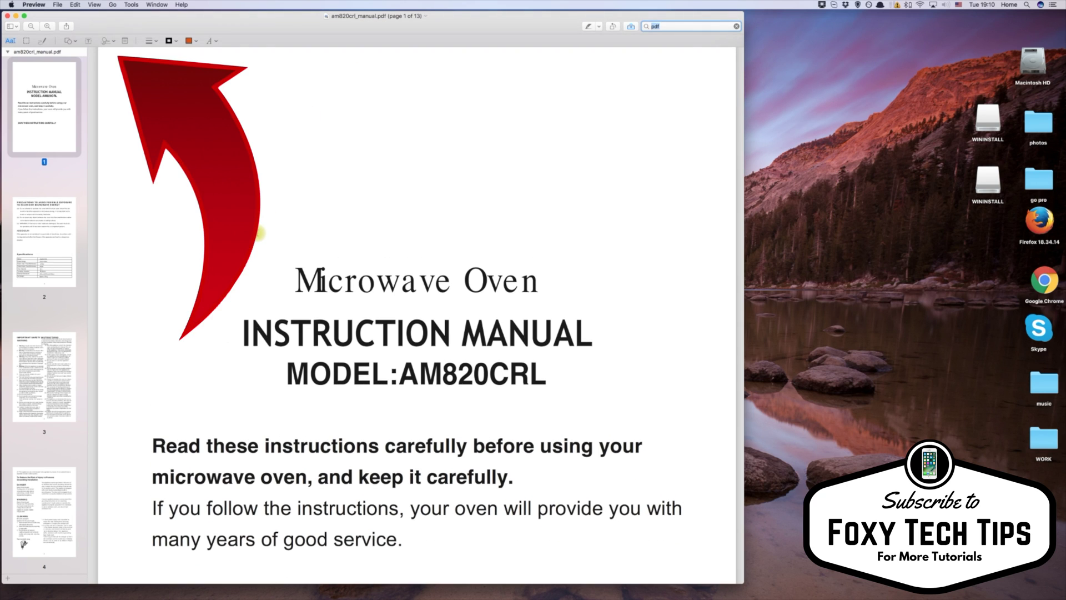
pyautogui.scroll(-2, 120, 105)
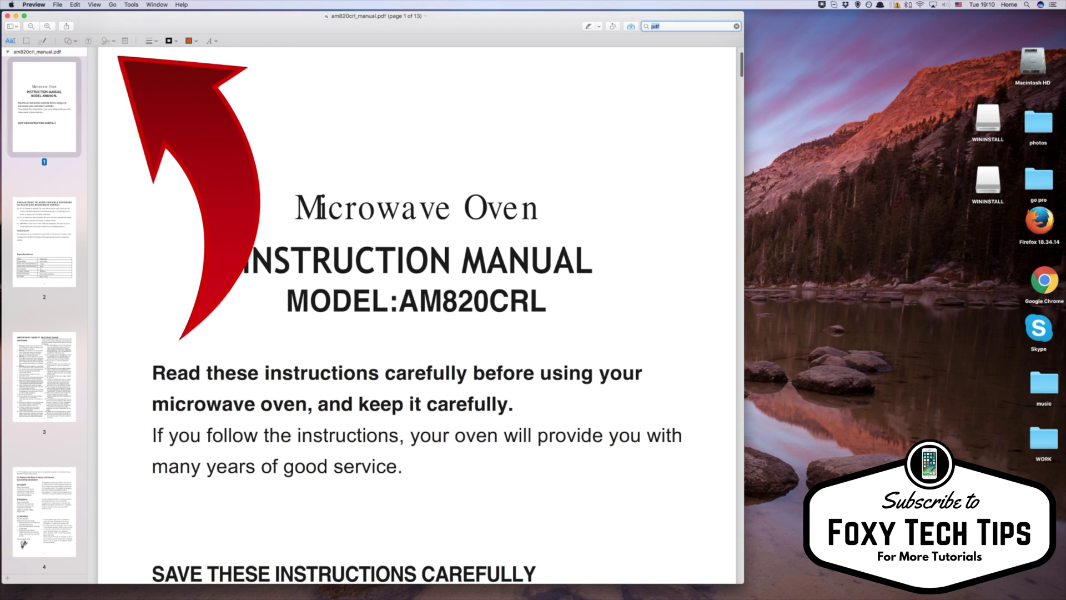
pyautogui.scroll(-3, 107, 99)
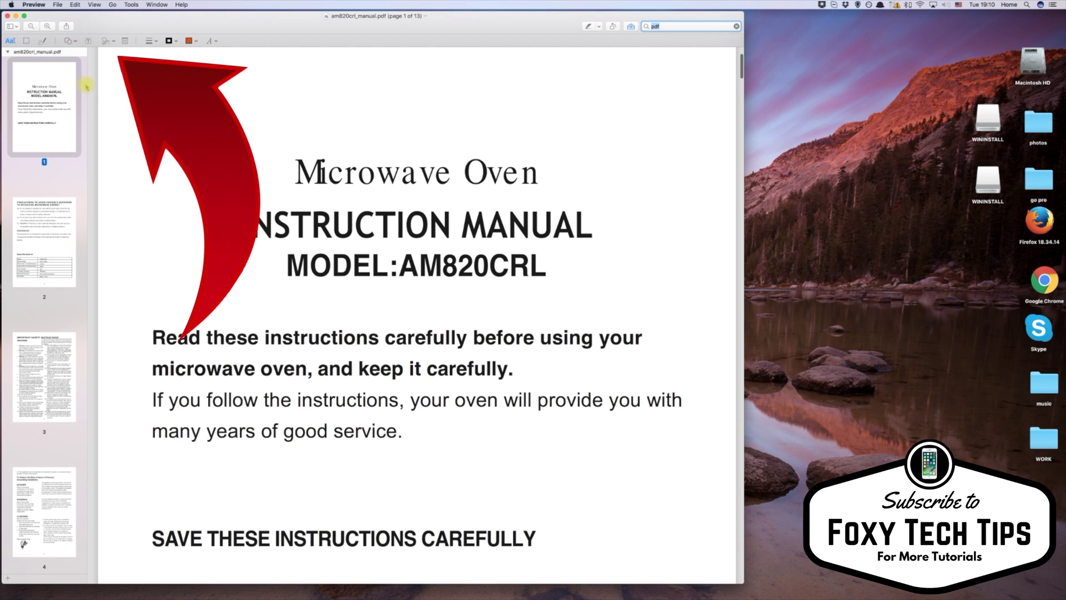
# - Add a text box reading '2017 Version' to the title page
pyautogui.click(88, 42)
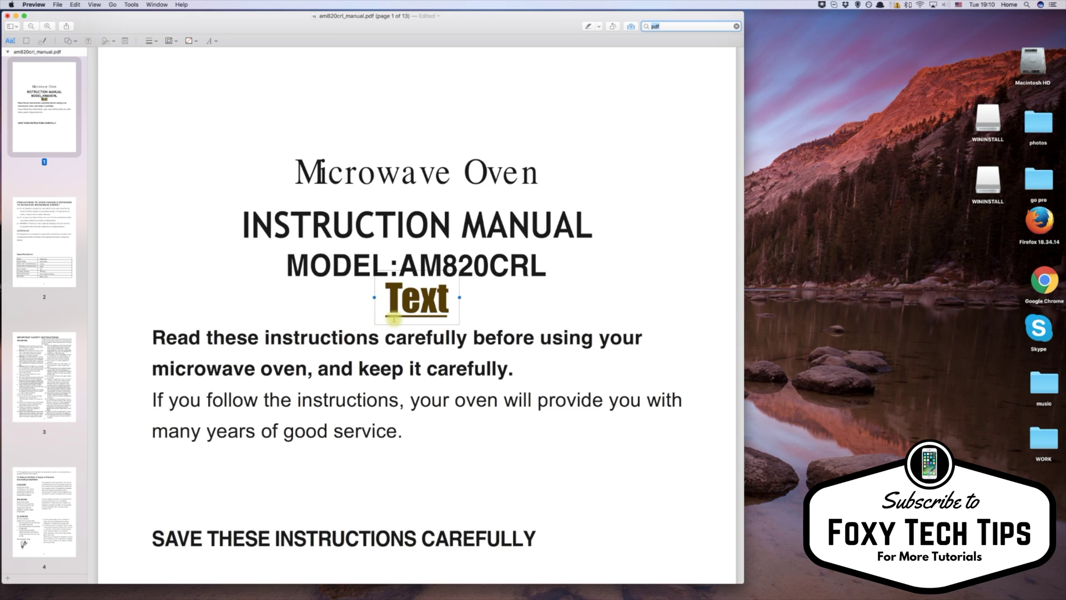
pyautogui.doubleClick(415, 290)
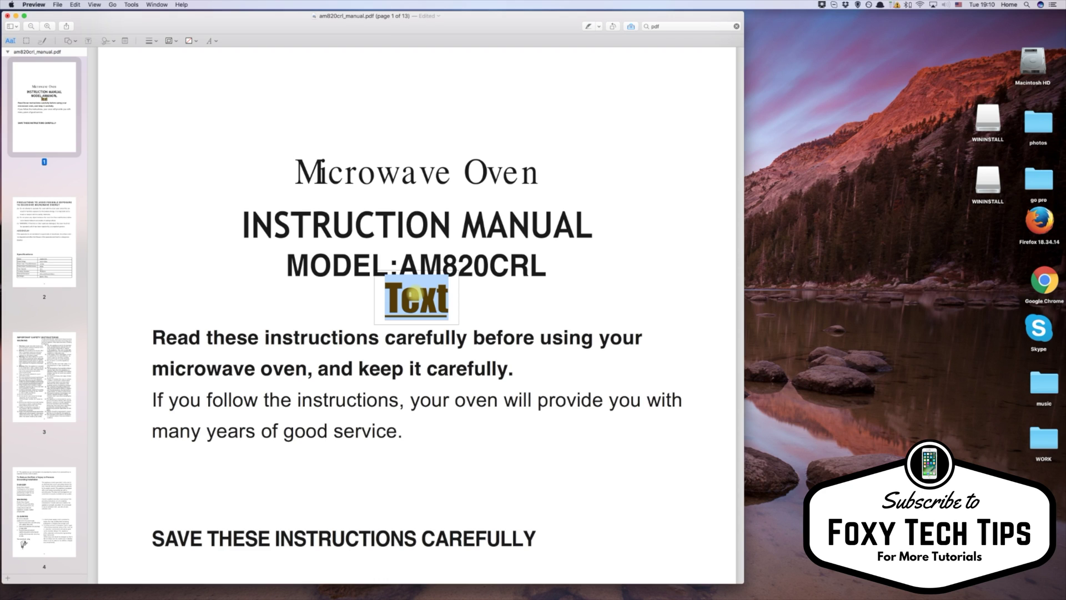
pyautogui.write('2017')
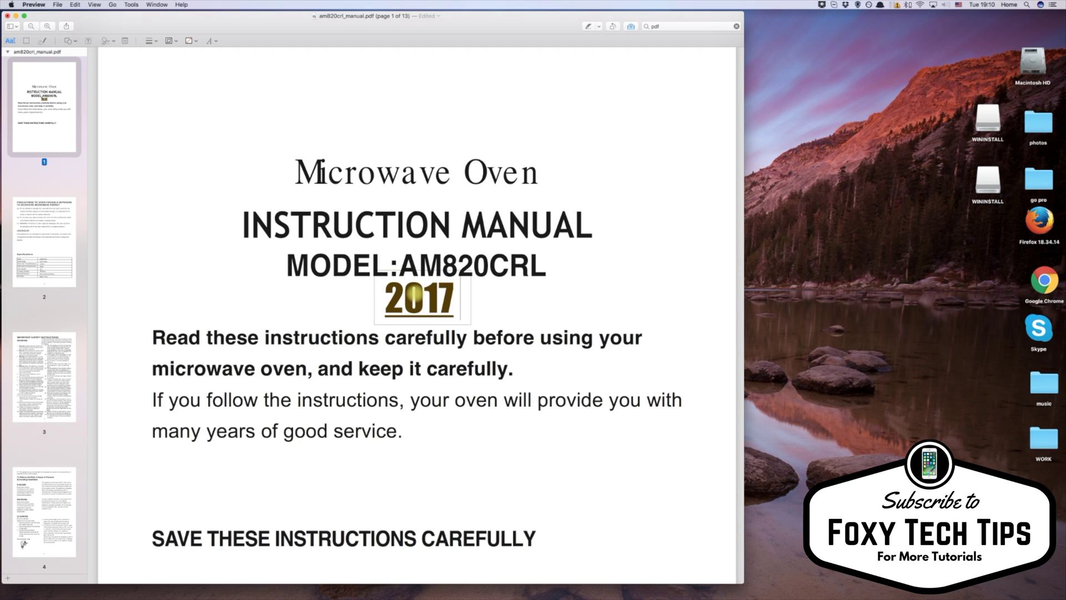
pyautogui.write(' Version')
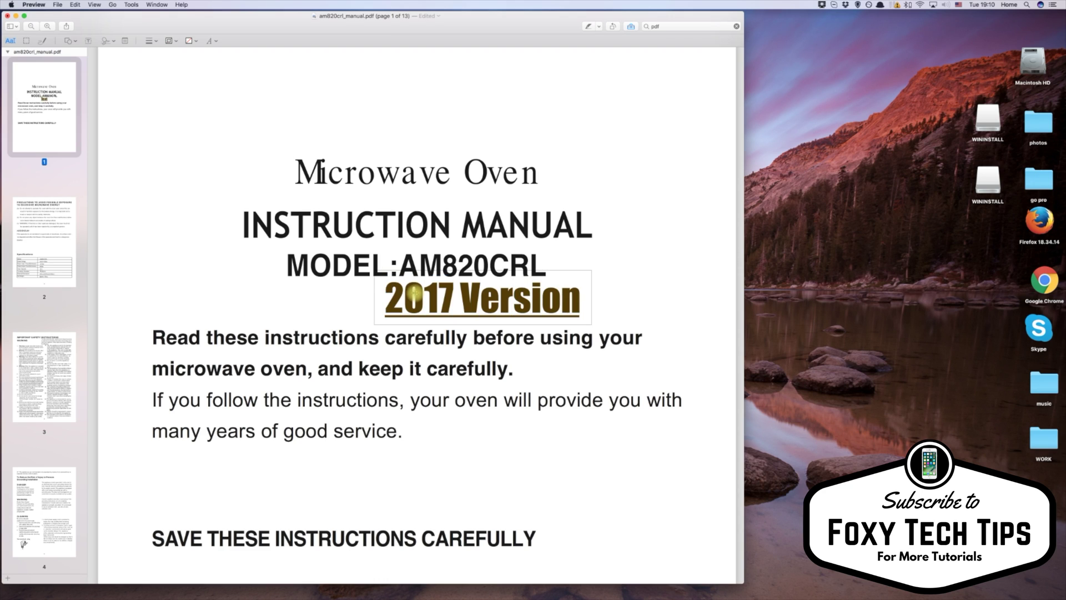
# - Set the '2017 Version' label to 20 pt black text
pyautogui.click(210, 41)
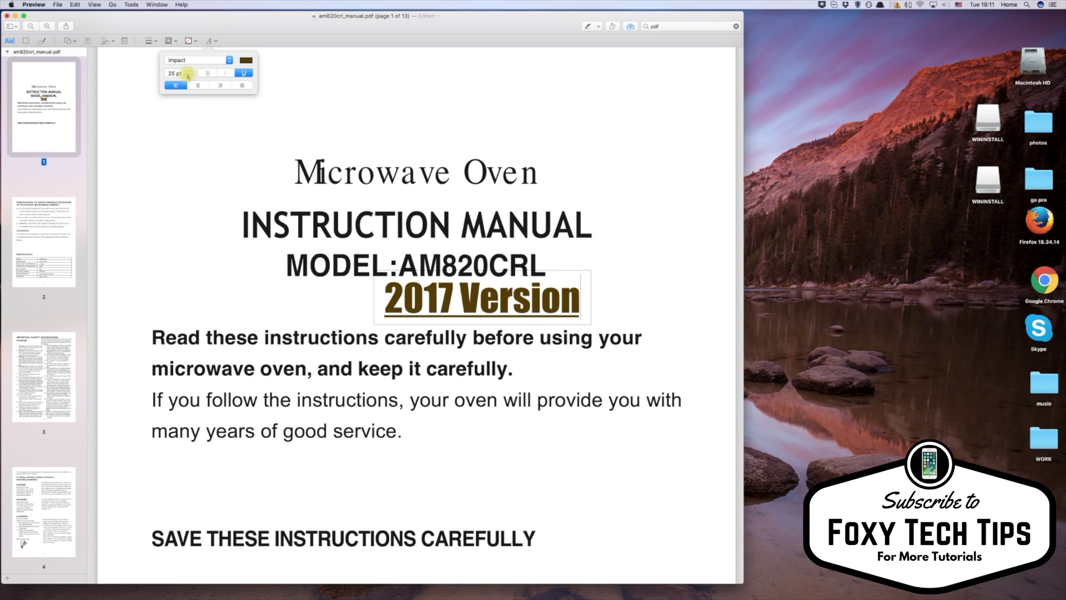
pyautogui.click(190, 76)
pyautogui.click(190, 76)
pyautogui.click(190, 76)
pyautogui.click(190, 76)
pyautogui.click(191, 76)
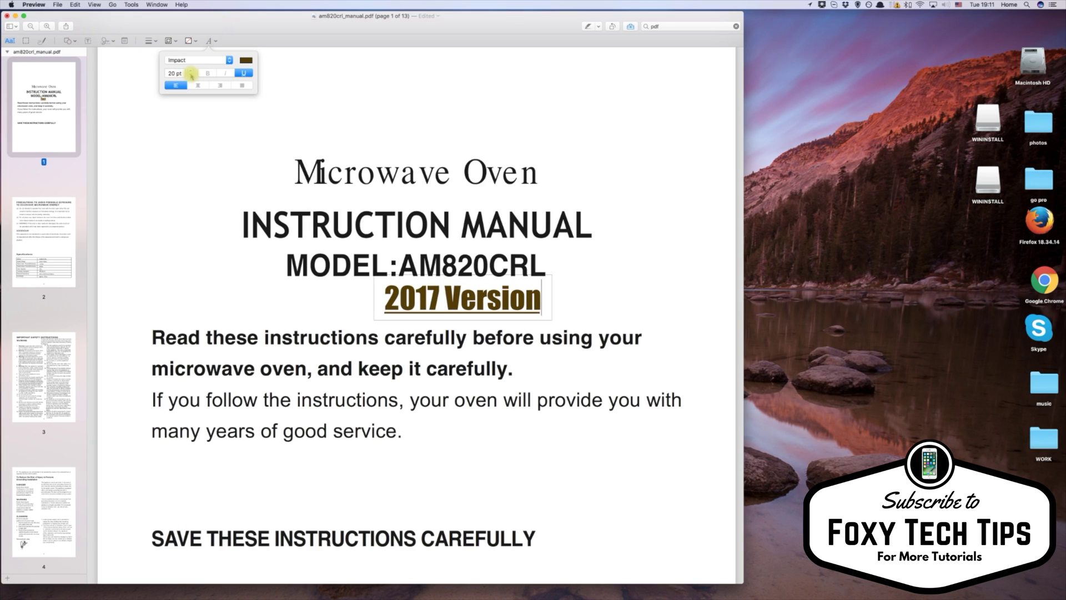
pyautogui.click(246, 60)
pyautogui.click(275, 73)
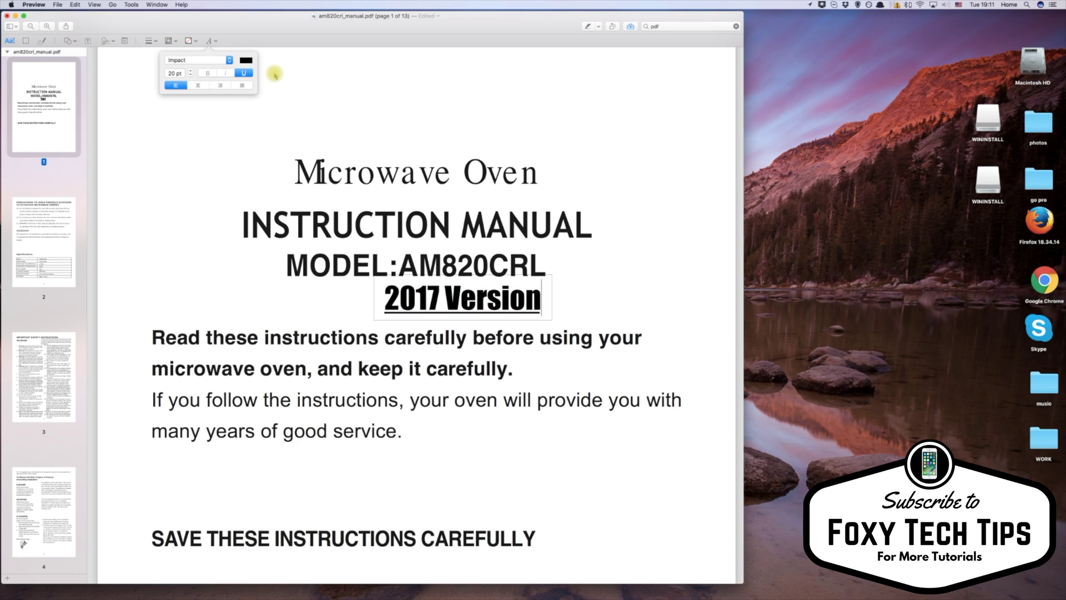
# - Change the label's font to Arial and centre it beneath the MODEL:AM820CRL line
pyautogui.click(200, 61)
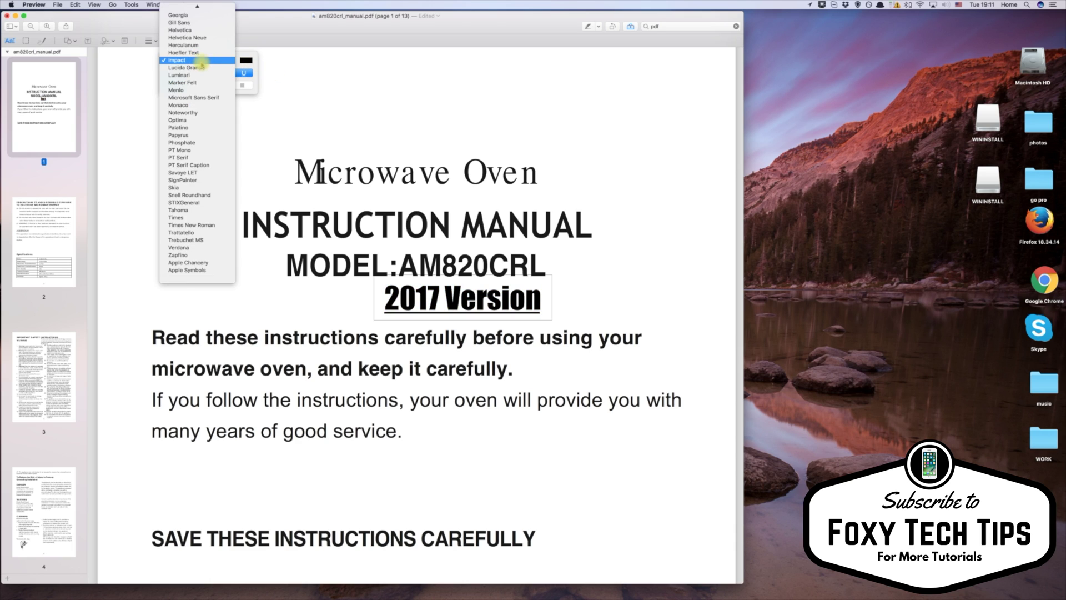
pyautogui.click(197, 11)
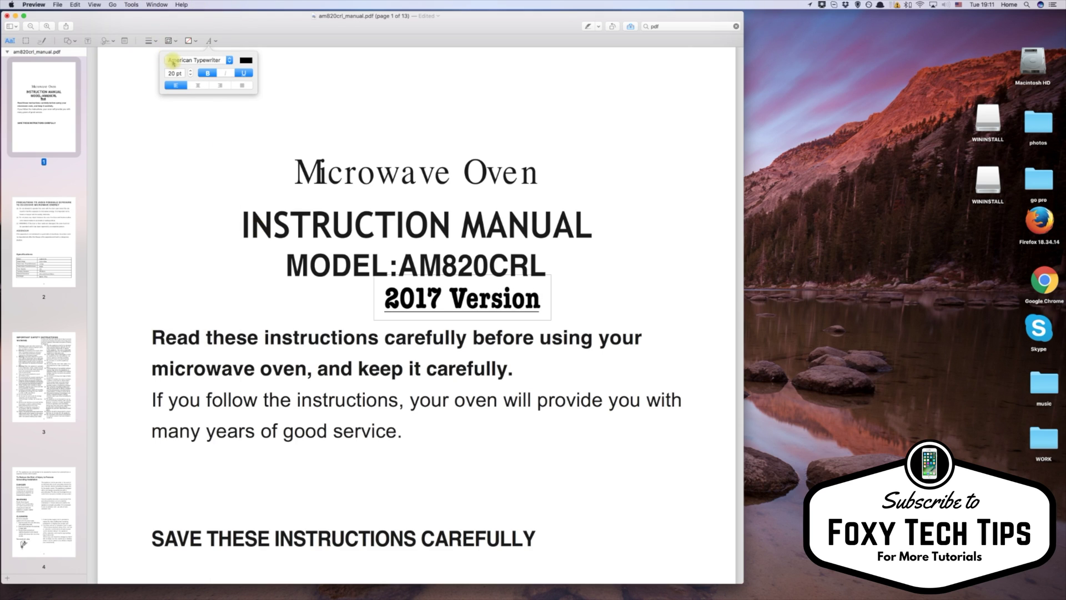
pyautogui.click(174, 61)
pyautogui.click(189, 73)
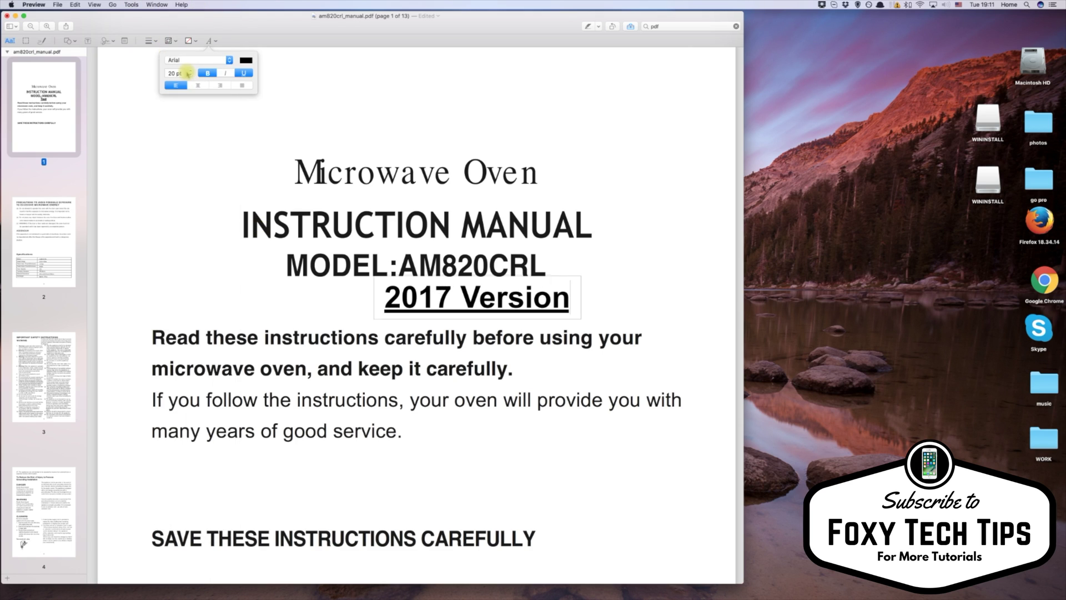
pyautogui.moveTo(419, 277); pyautogui.dragTo(358, 279)
pyautogui.click(358, 279)
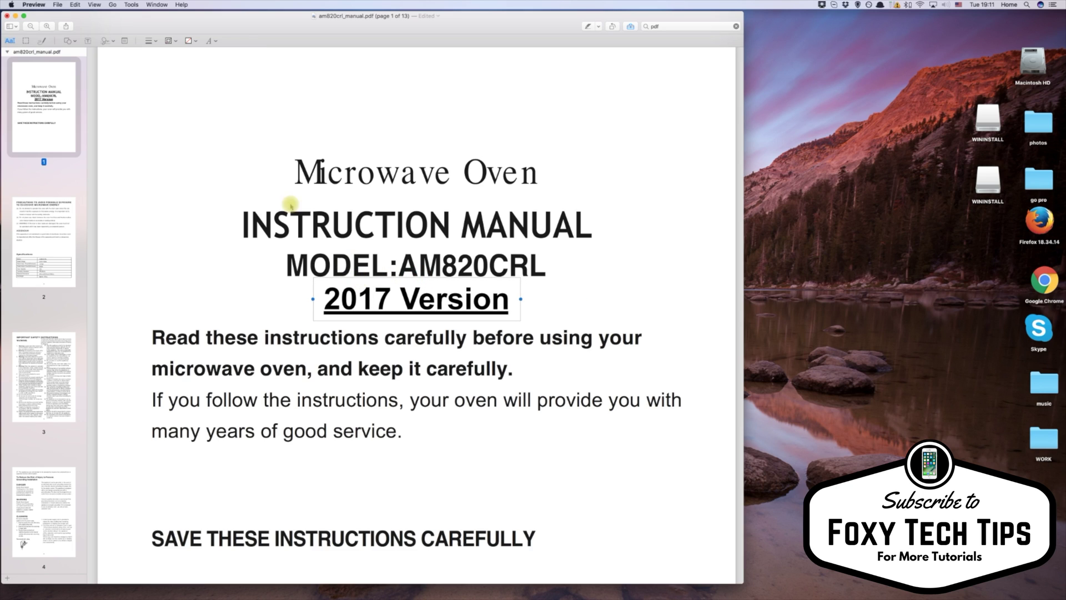
# - Remove the underline from the '2017 Version' label, leaving plain bold 20 pt Arial
pyautogui.click(218, 41)
pyautogui.click(241, 72)
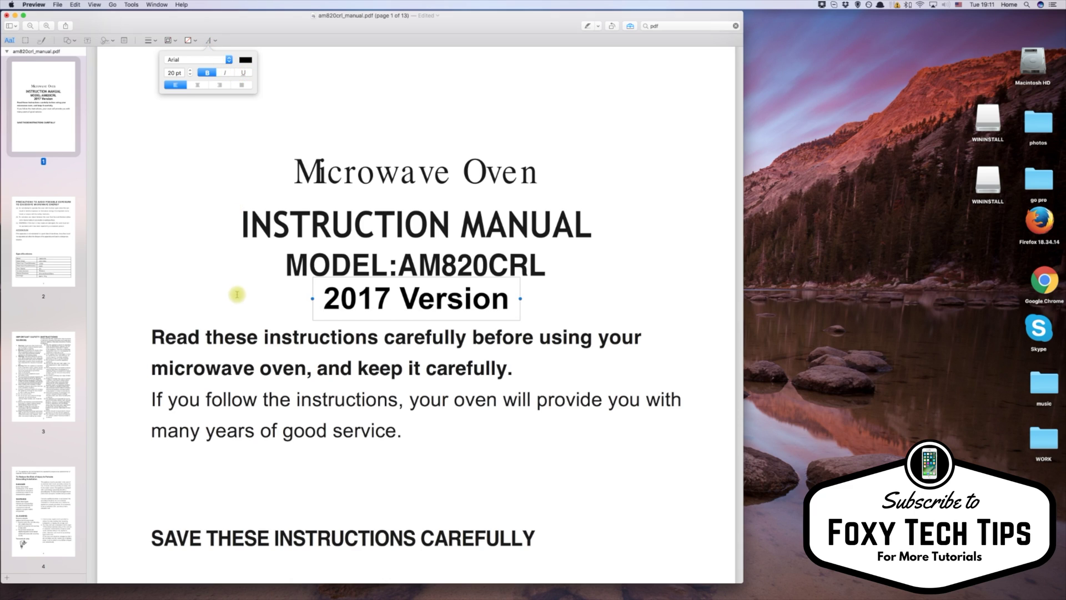
pyautogui.click(185, 282)
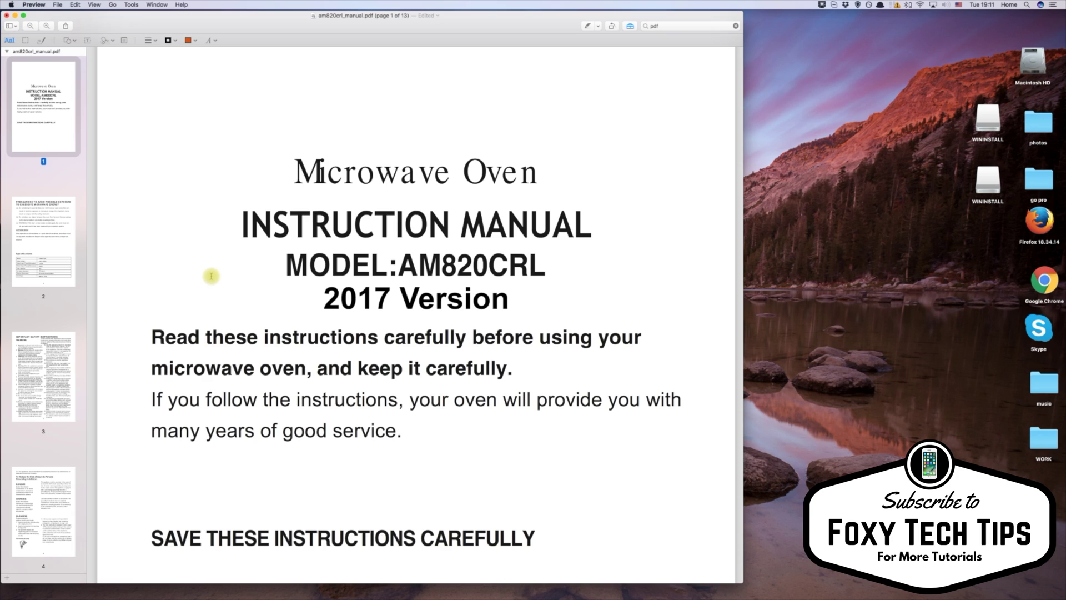
pyautogui.scroll(-4, 212, 276)
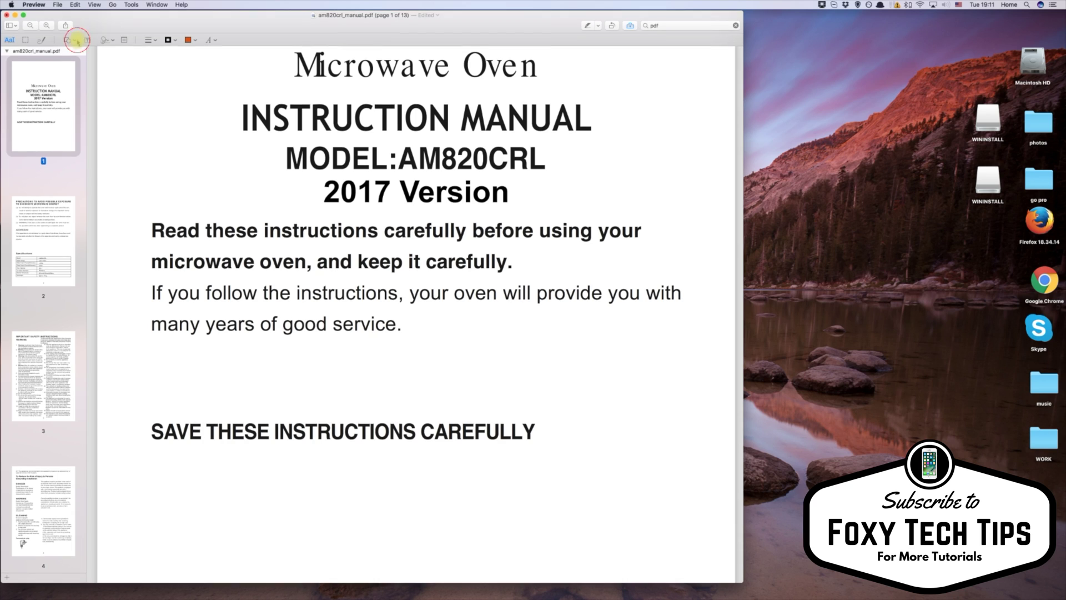
pyautogui.click(74, 40)
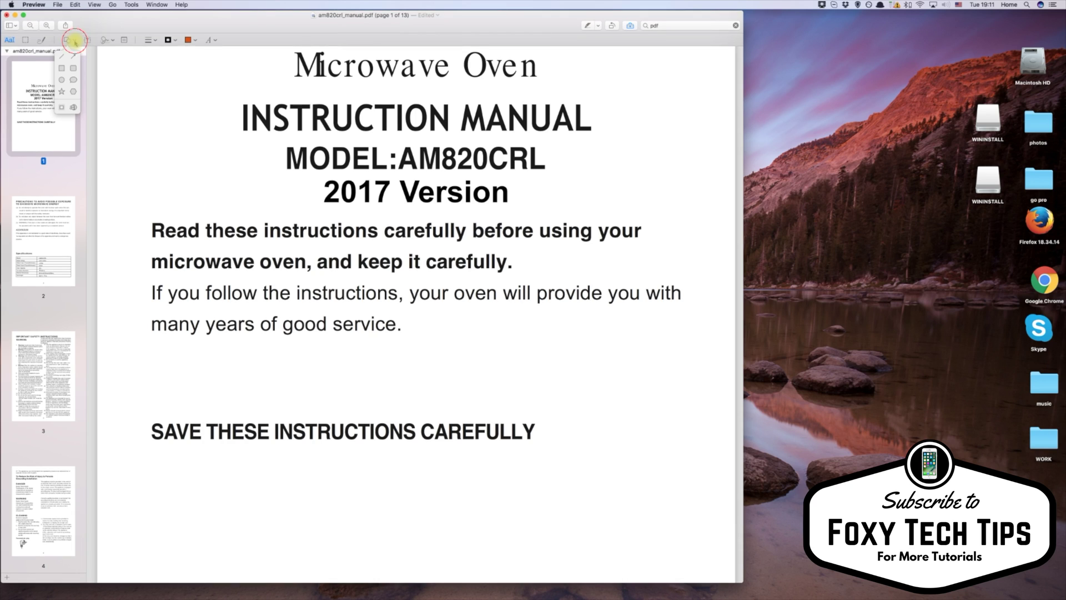
# - Draw a rectangle beside 'SAVE THESE INSTRUCTIONS' and set its fill to none, keeping the black outline
pyautogui.click(63, 68)
pyautogui.moveTo(281, 198); pyautogui.dragTo(455, 402)
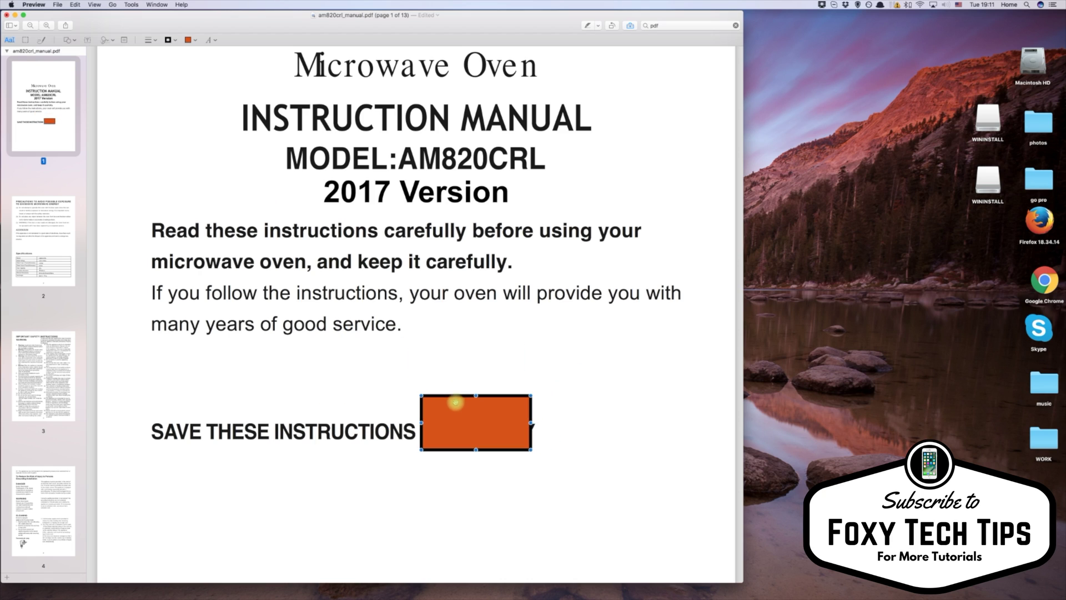
pyautogui.moveTo(532, 423); pyautogui.dragTo(540, 426)
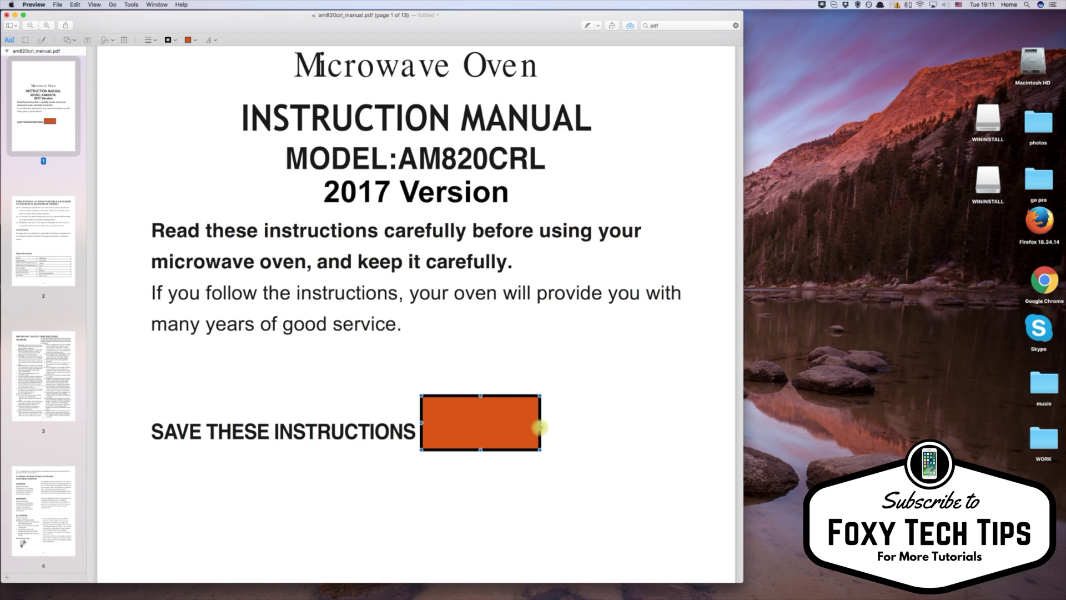
pyautogui.click(190, 40)
pyautogui.click(207, 56)
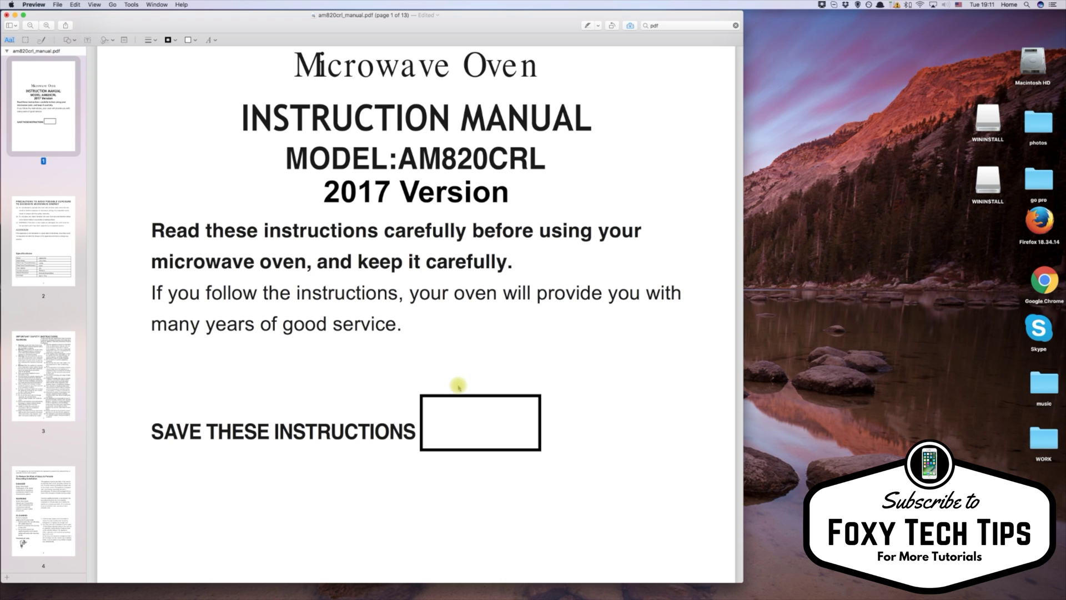
pyautogui.click(183, 119)
# - Place the saved handwritten signature on page 2 of the manual
pyautogui.scroll(-15, 294, 256)
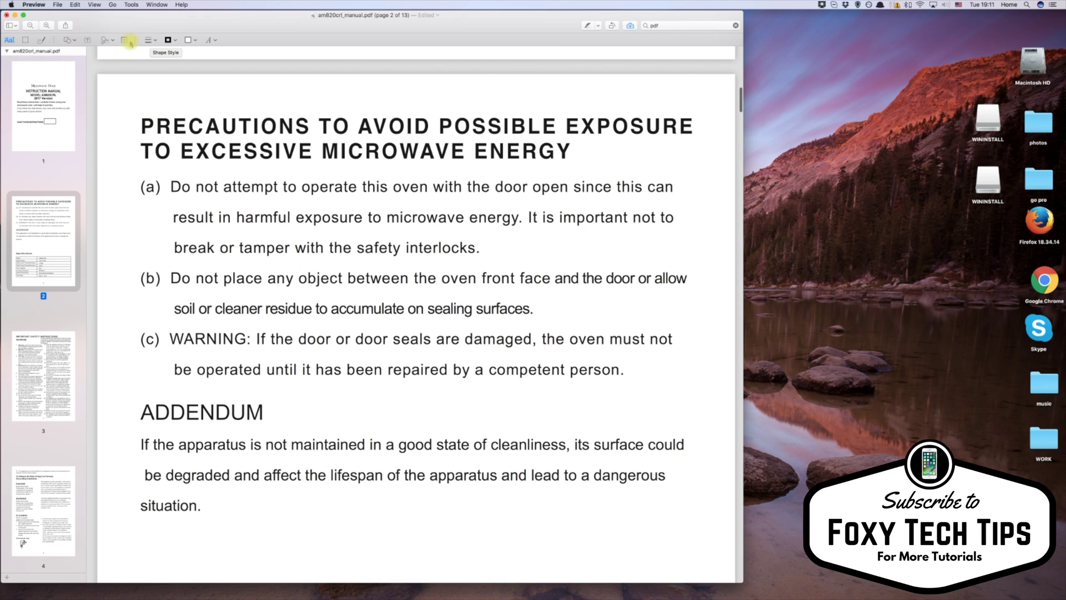
pyautogui.scroll(-5, 214, 150)
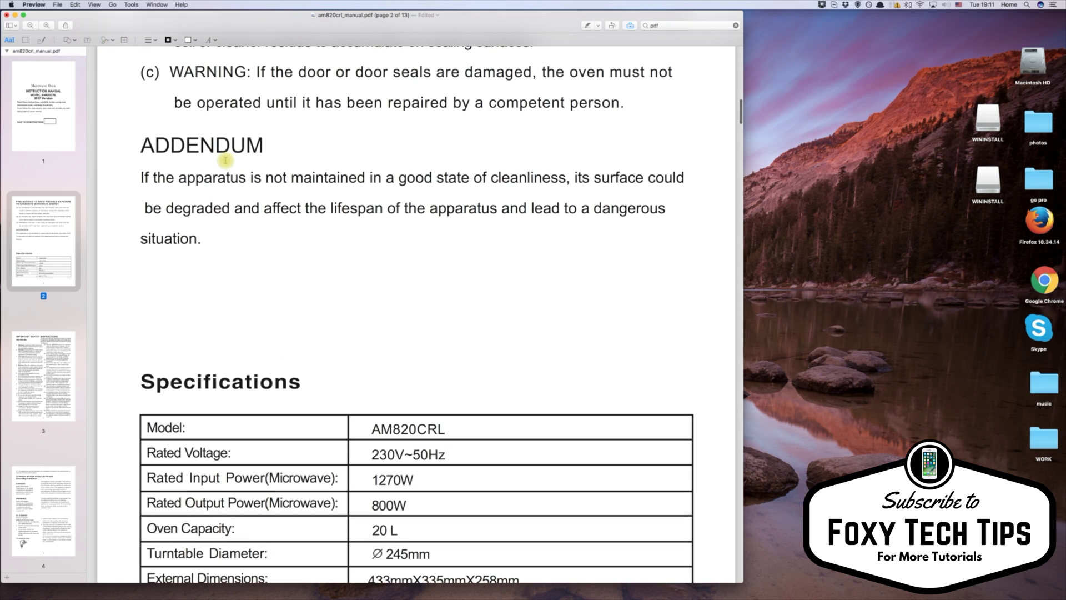
pyautogui.scroll(-8, 223, 159)
pyautogui.scroll(9, 221, 159)
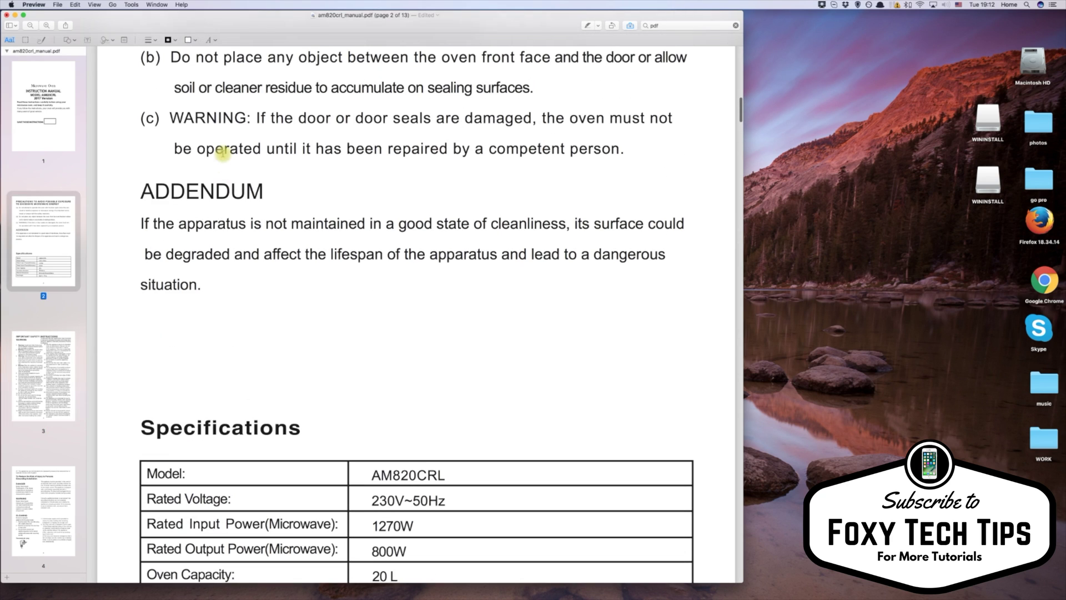
pyautogui.click(106, 40)
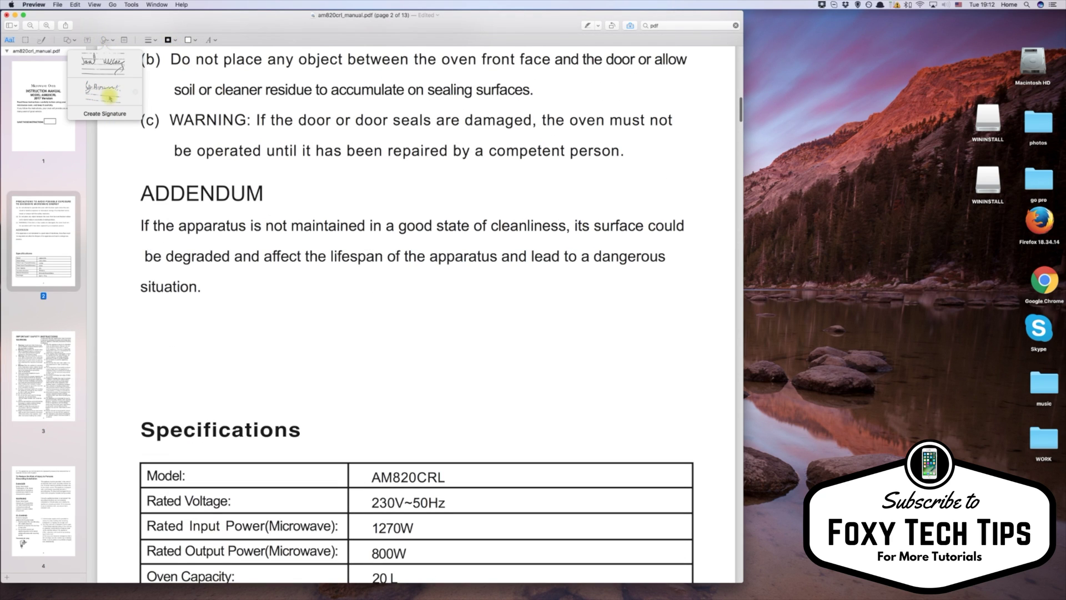
pyautogui.click(91, 61)
# - Move the signature below the Addendum paragraph and enlarge it
pyautogui.moveTo(455, 297)
pyautogui.mouseDown()
pyautogui.moveTo(461, 345)
pyautogui.moveTo(519, 344)
pyautogui.moveTo(531, 360)
pyautogui.mouseUp()
pyautogui.click(602, 286)
pyautogui.moveTo(602, 286); pyautogui.dragTo(608, 297)
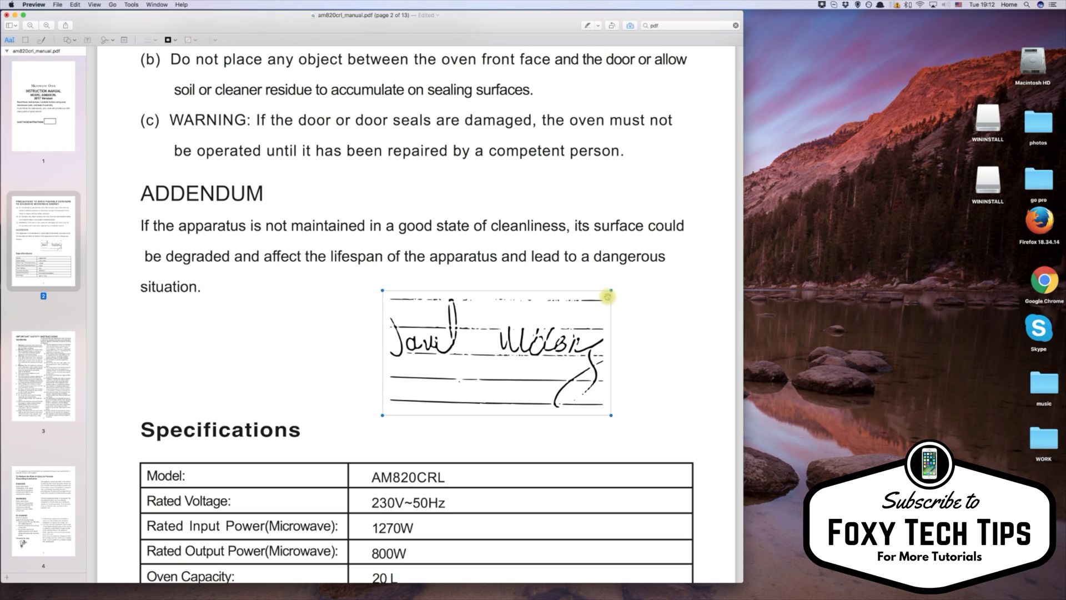
pyautogui.moveTo(610, 290); pyautogui.dragTo(661, 272)
pyautogui.scroll(4, 488, 223)
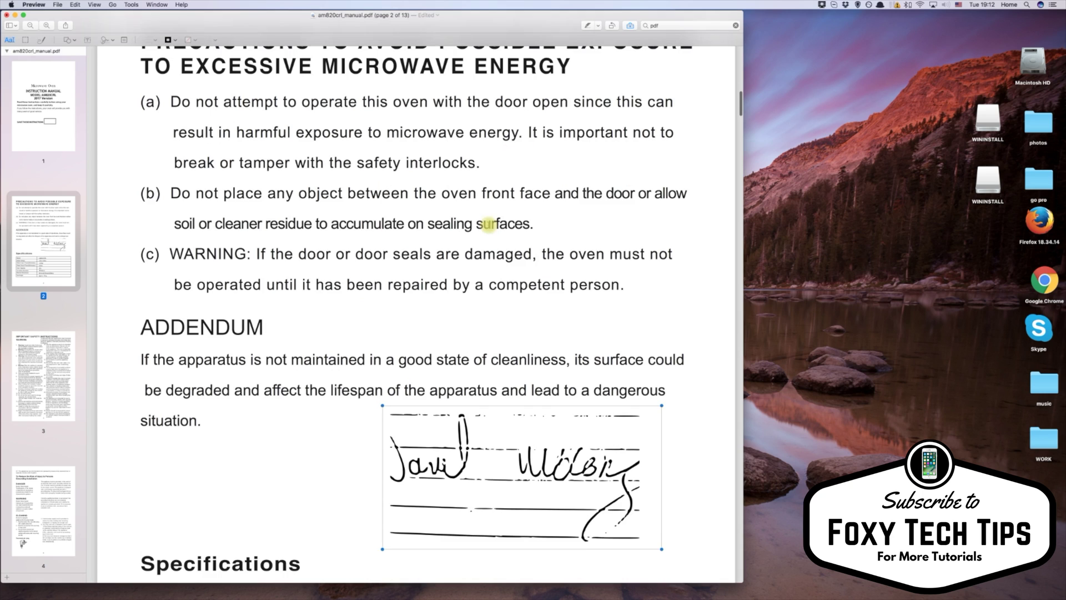
pyautogui.scroll(5, 487, 226)
pyautogui.scroll(-4, 486, 228)
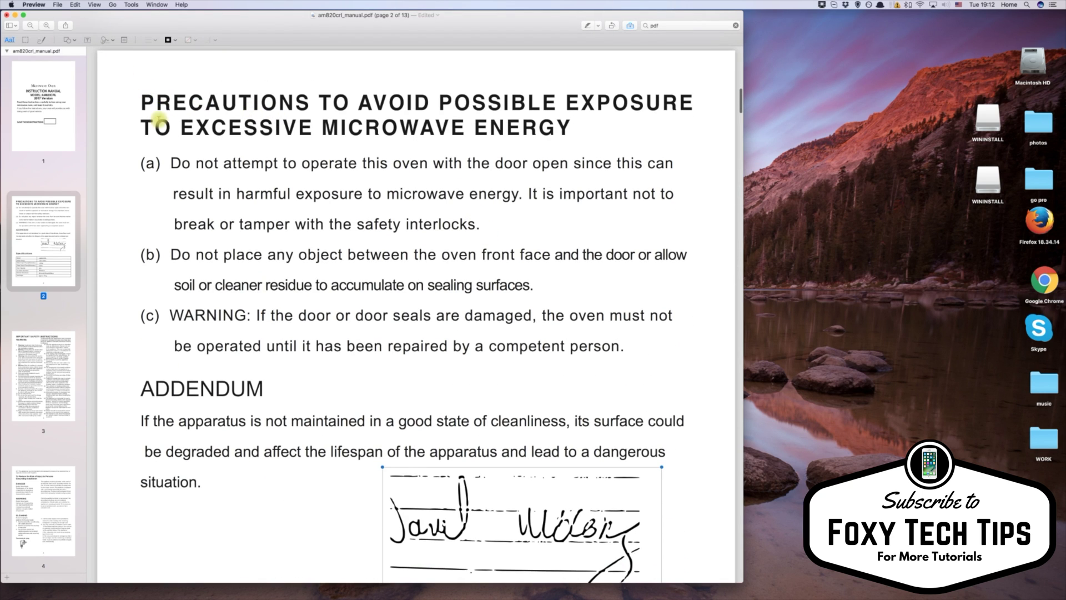
# - Delete the stray text box and add a note beside ADDENDUM reading 'explanation: subscribe to this channel'
pyautogui.click(88, 41)
pyautogui.press('BackSpace')
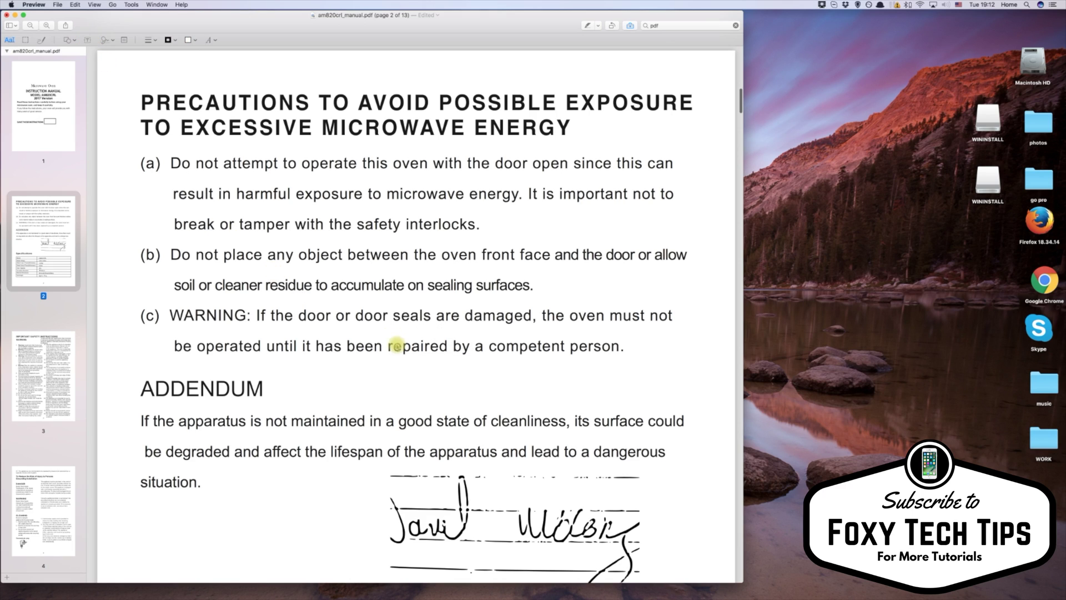
pyautogui.click(131, 44)
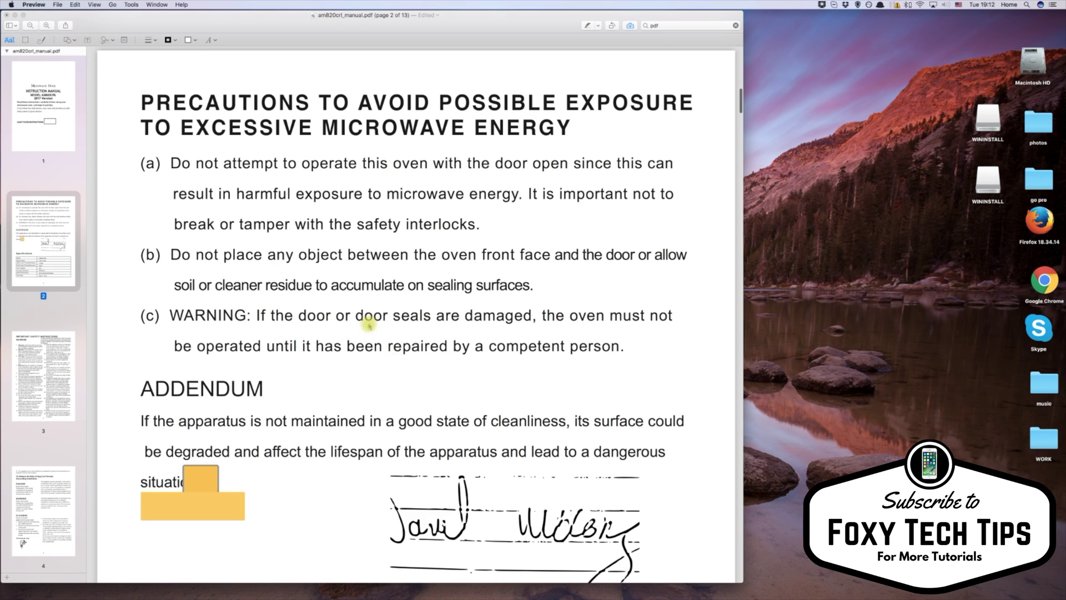
pyautogui.click(236, 463)
pyautogui.moveTo(211, 481); pyautogui.dragTo(300, 394)
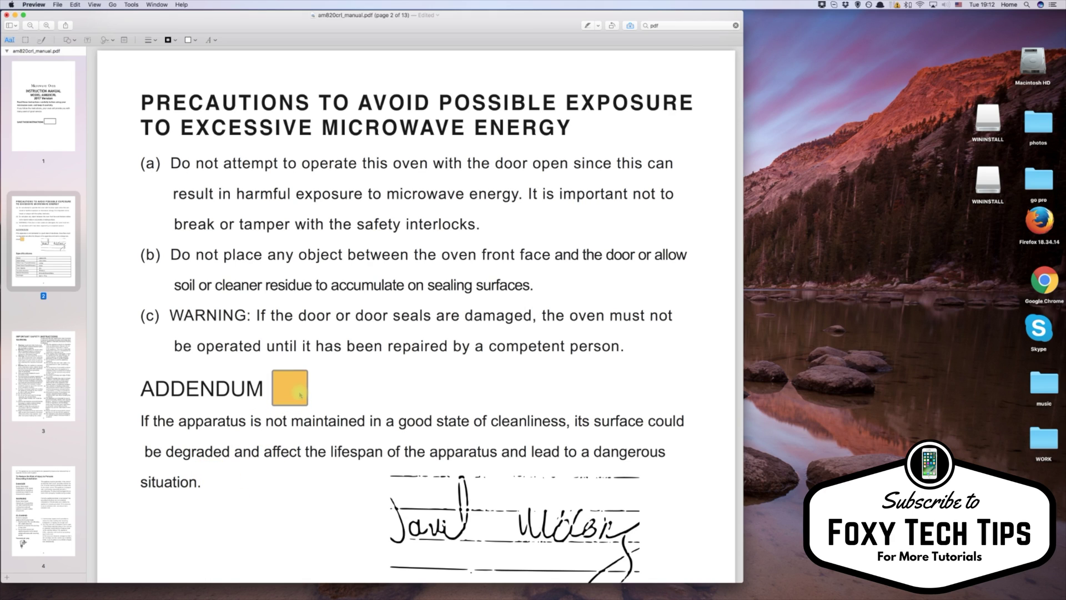
pyautogui.click(294, 387)
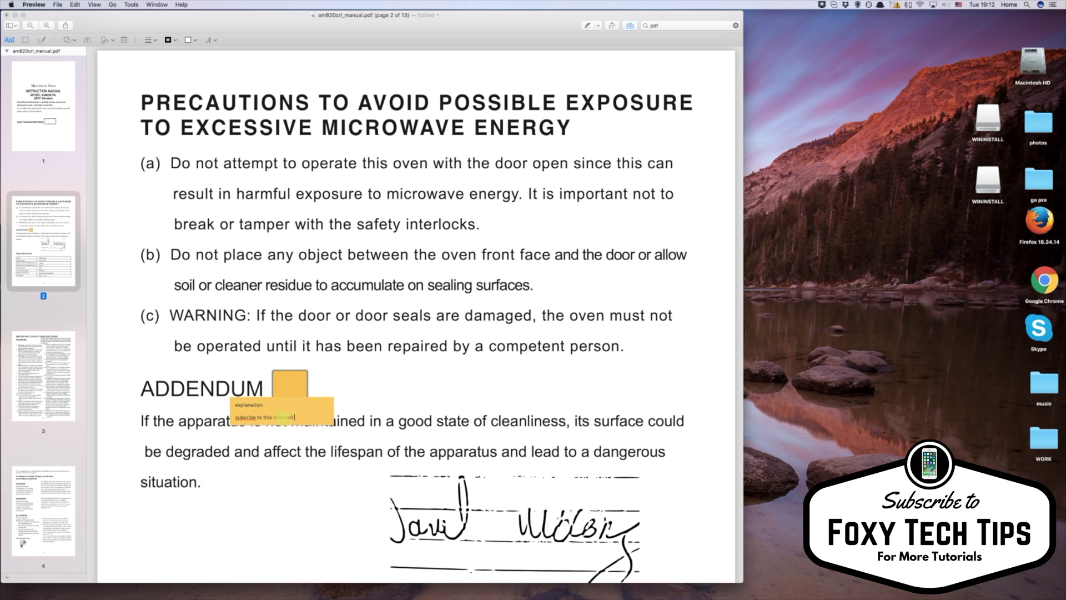
pyautogui.click(396, 401)
pyautogui.scroll(-15, 314, 441)
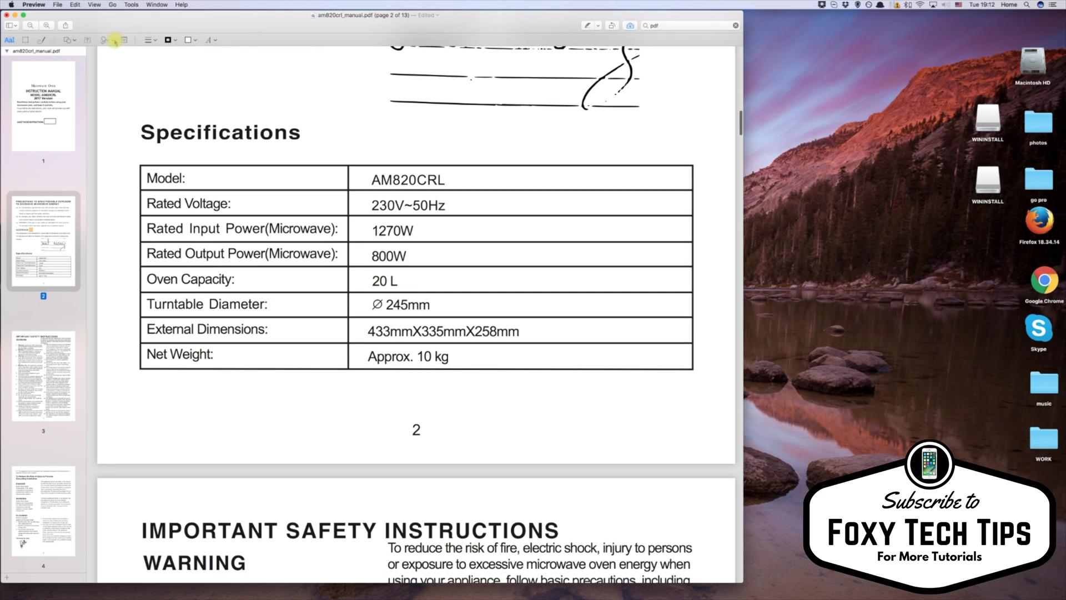
# - Save the annotated microwave manual with File > Save
pyautogui.scroll(10, 105, 111)
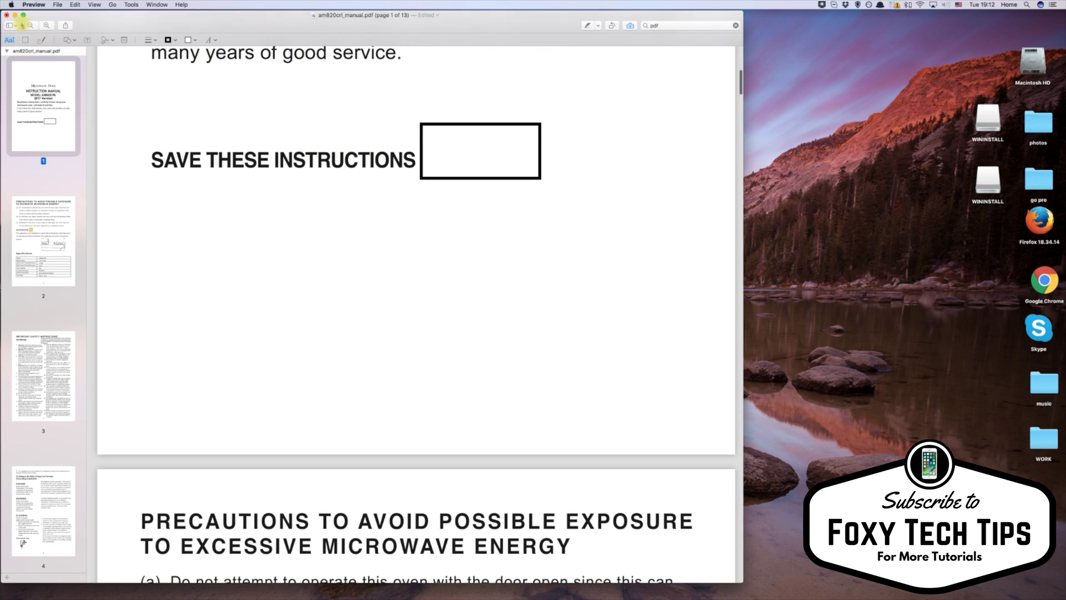
pyautogui.click(57, 4)
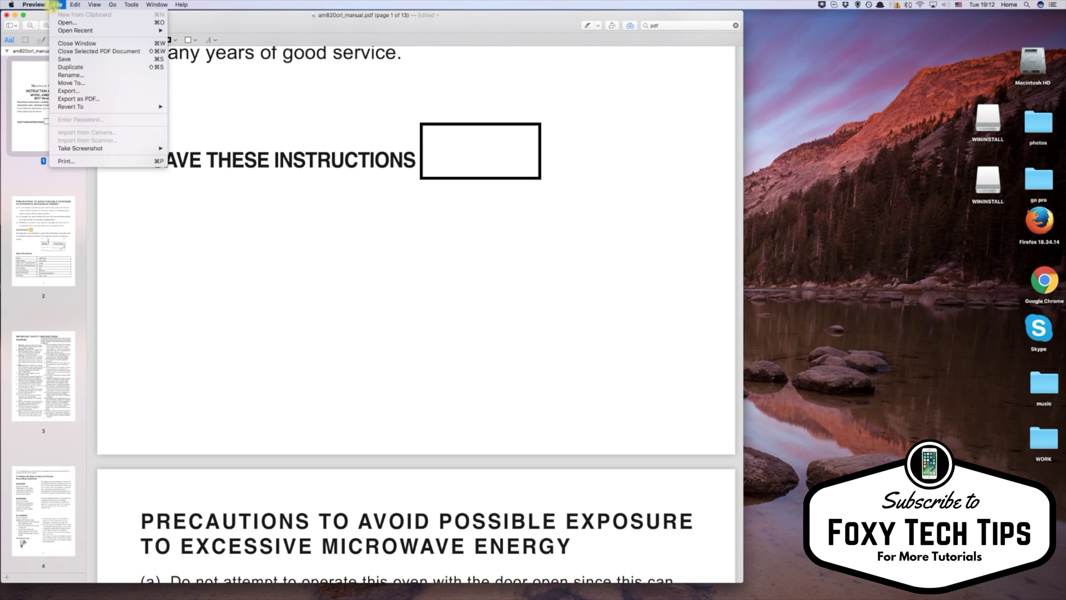
pyautogui.click(69, 59)
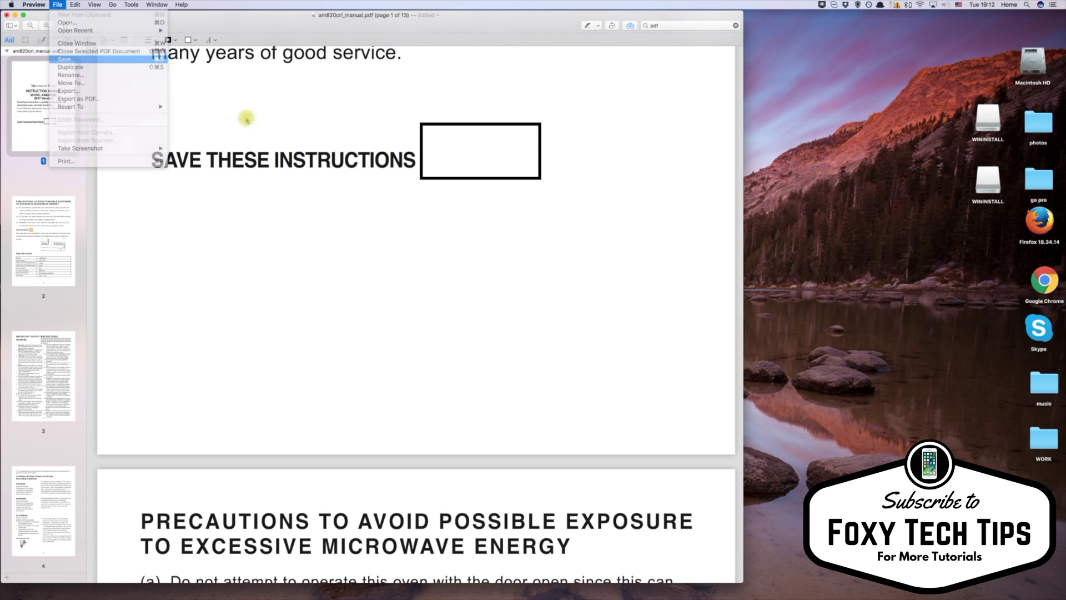
pyautogui.scroll(4, 439, 203)
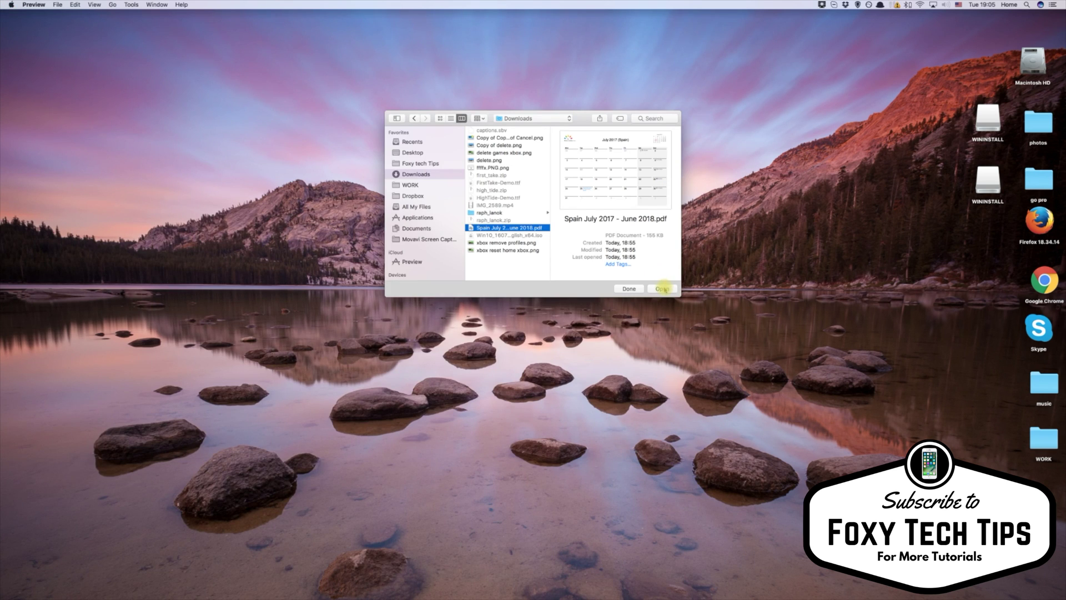
# - Open the Spain July 2017 – June 2018 calendar PDF with the Markup toolbar showing
pyautogui.click(662, 288)
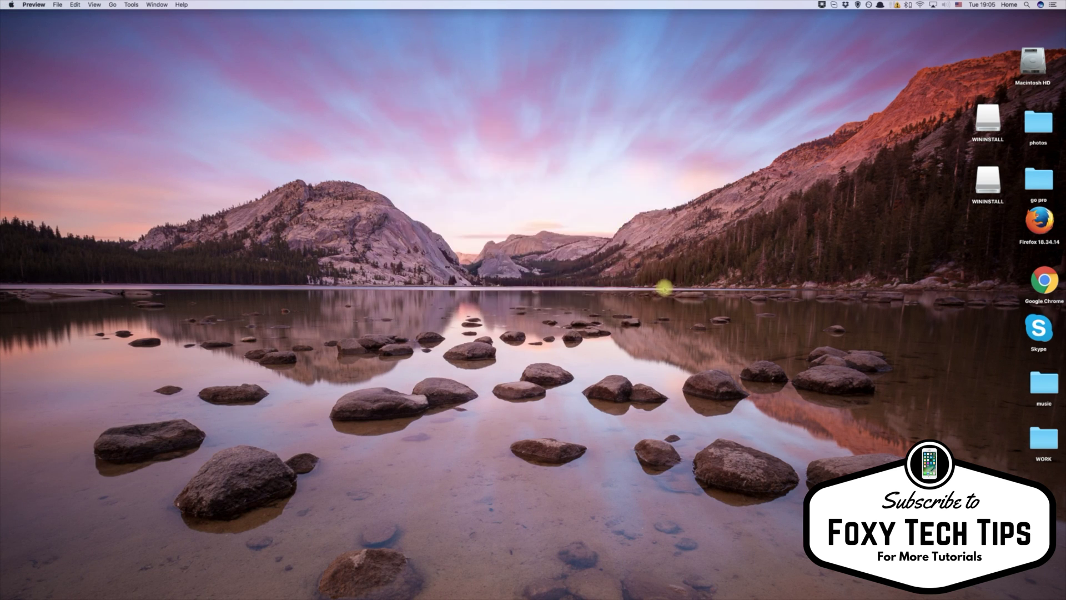
pyautogui.scroll(10, 777, 292)
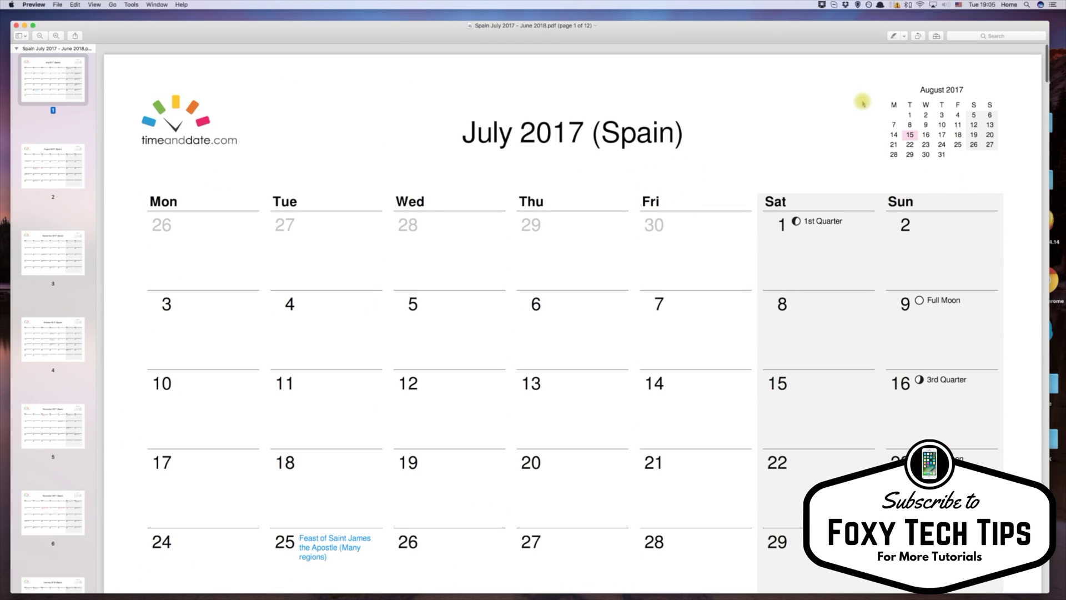
pyautogui.click(937, 38)
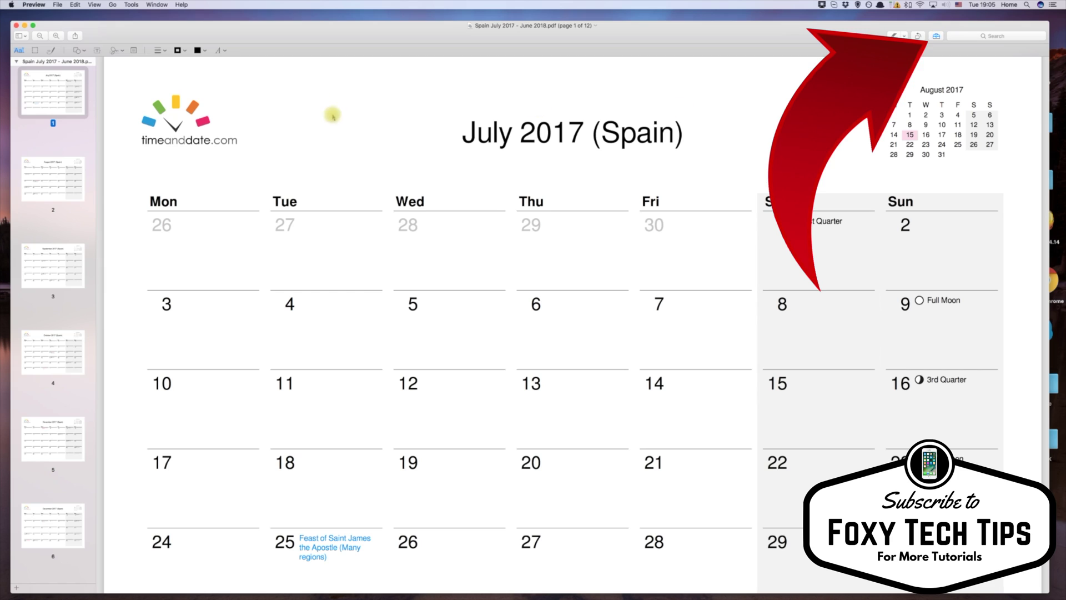
# - Add a 'MEETING' text box and move it into the Monday 26 cell
pyautogui.click(97, 50)
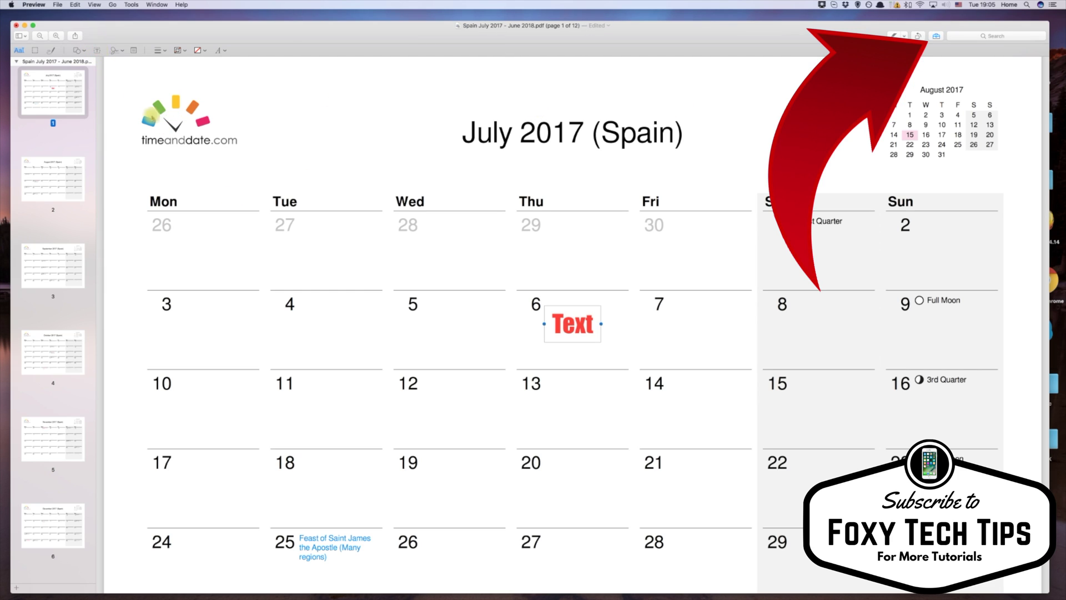
pyautogui.doubleClick(564, 327)
pyautogui.write('MEETING')
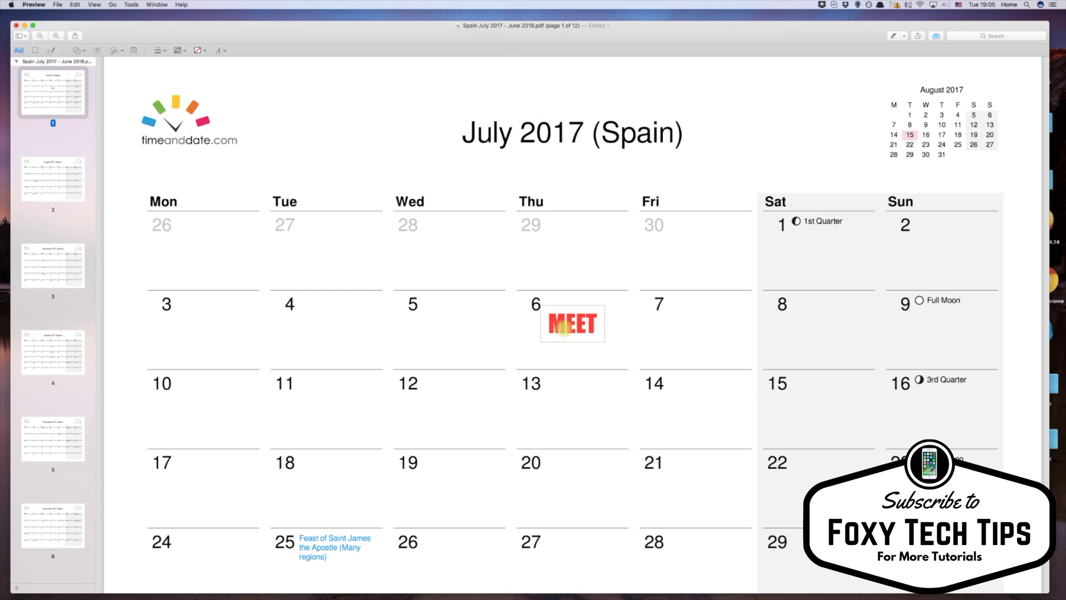
pyautogui.click(558, 304)
pyautogui.moveTo(558, 305); pyautogui.dragTo(194, 247)
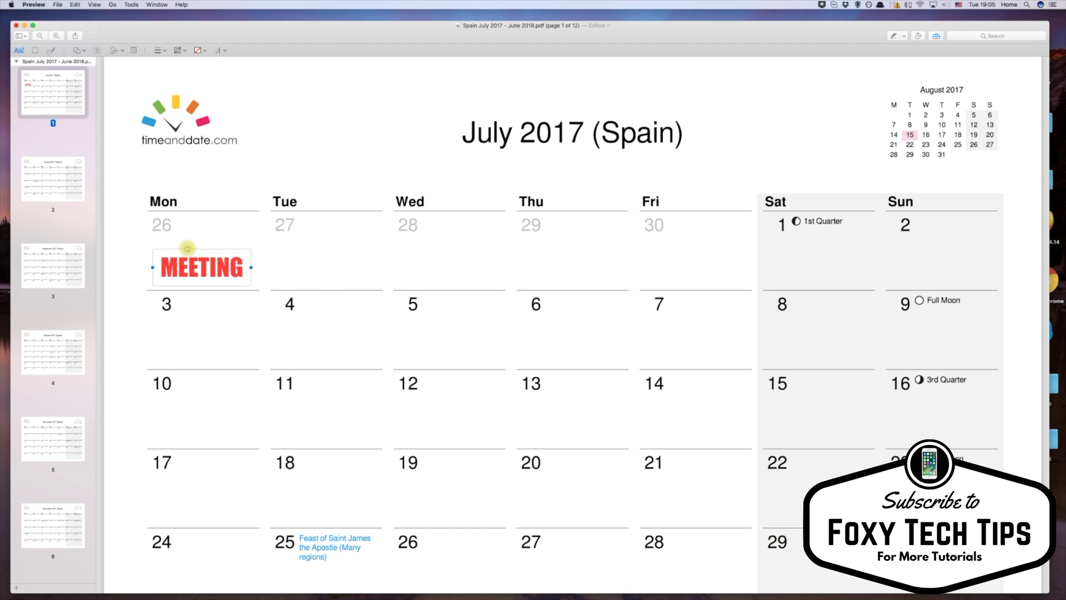
# - Style MEETING as black, underlined, left-aligned 25 pt text
pyautogui.click(221, 50)
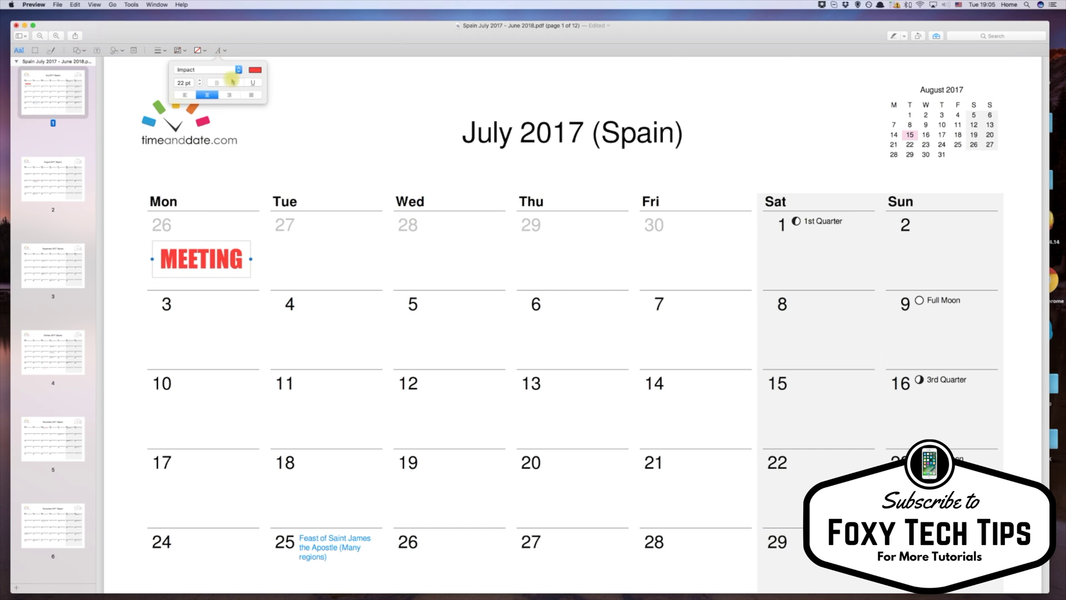
pyautogui.click(255, 69)
pyautogui.click(281, 86)
pyautogui.click(252, 83)
pyautogui.click(185, 95)
pyautogui.click(200, 80)
pyautogui.click(200, 80)
pyautogui.click(200, 80)
pyautogui.click(186, 234)
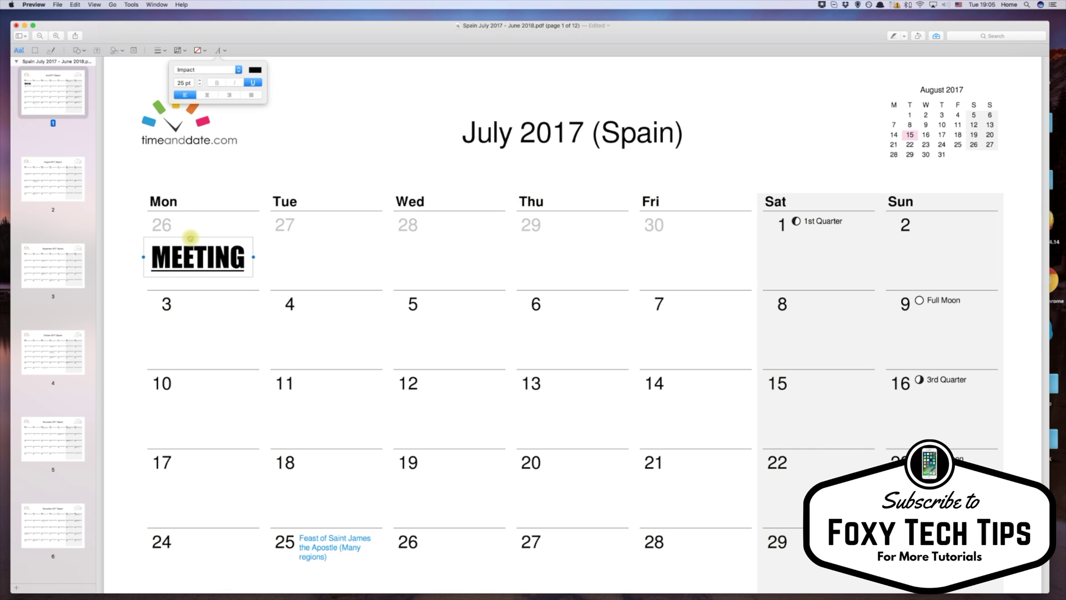